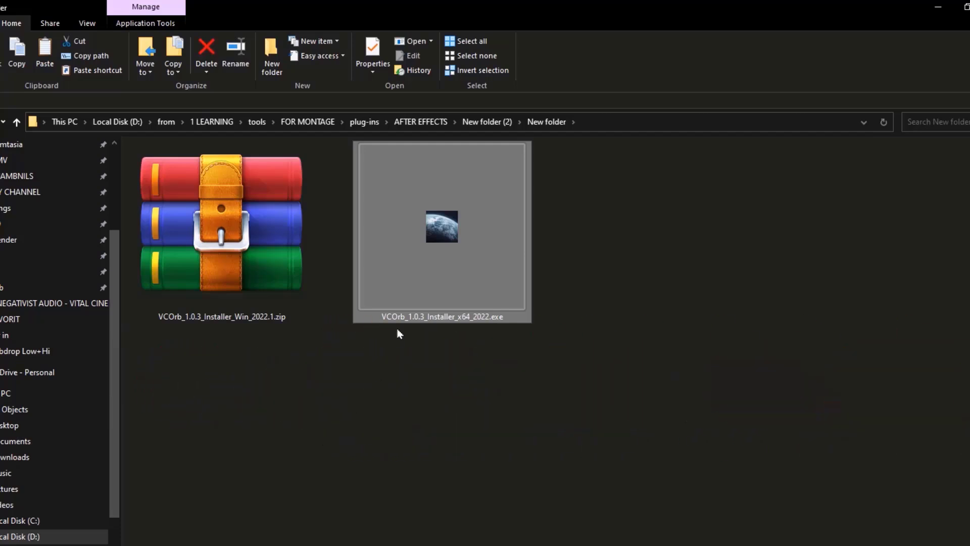
Launch the VC Orb installer and accept its license agreement
double_click(441, 232)
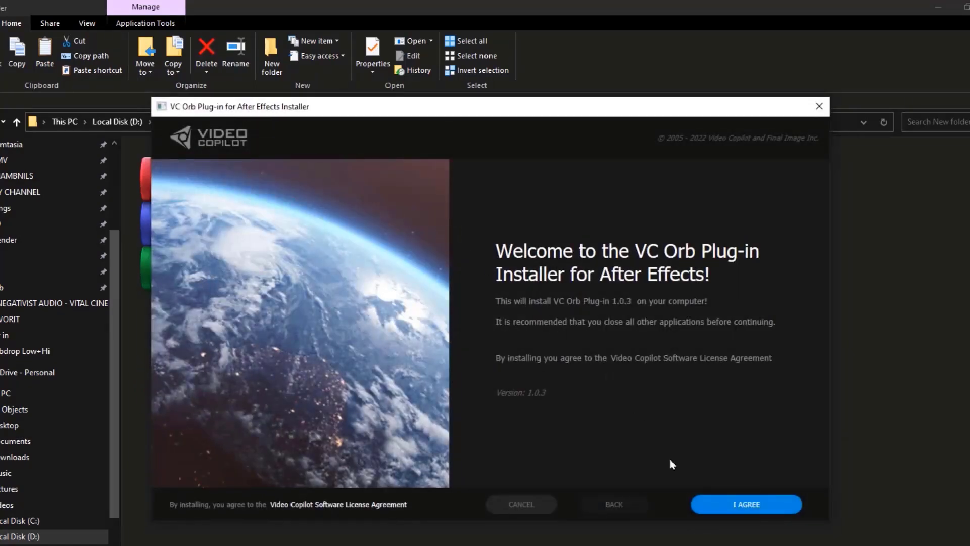
left_click(700, 504)
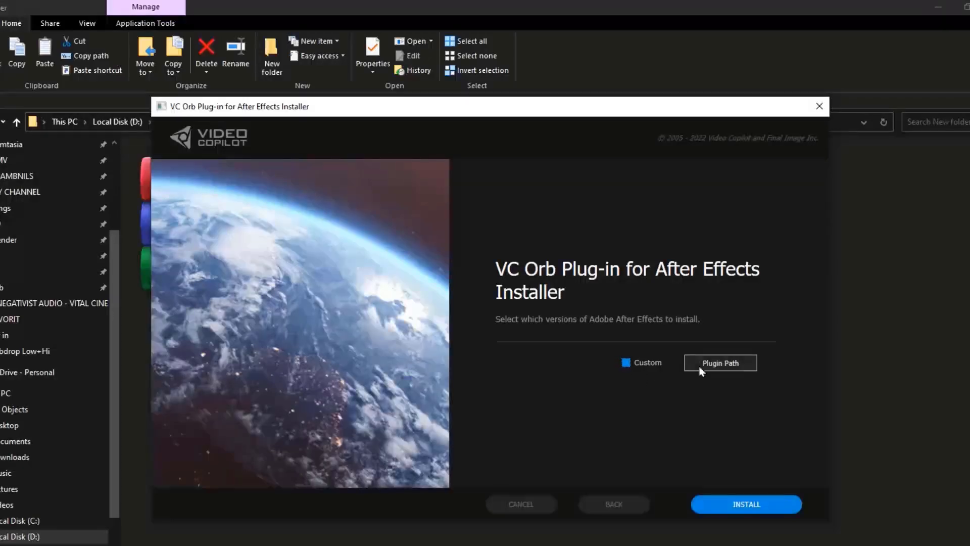
left_click(701, 368)
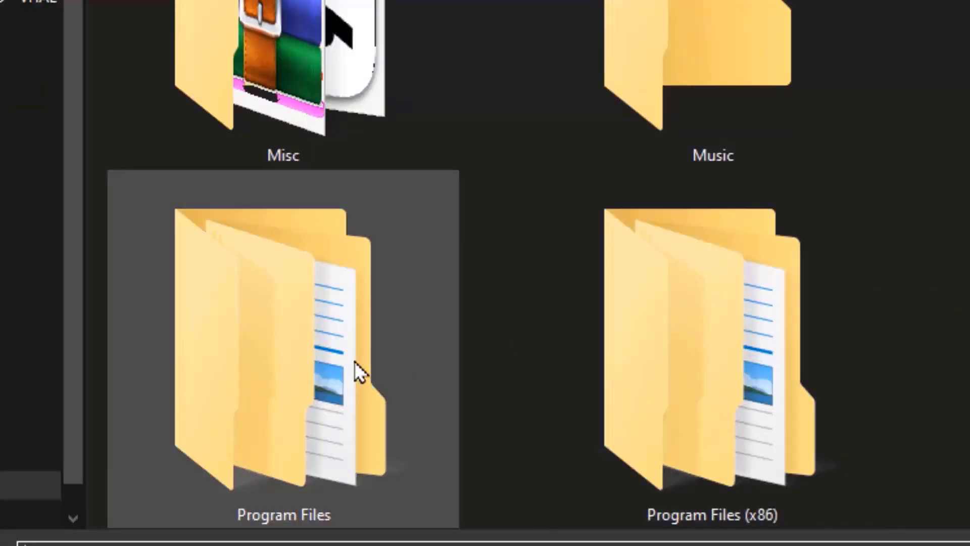
Browse the plug-in path to Program Files > Adobe > Adobe After Effects 2023 > Support Files > Plug-ins
double_click(354, 361)
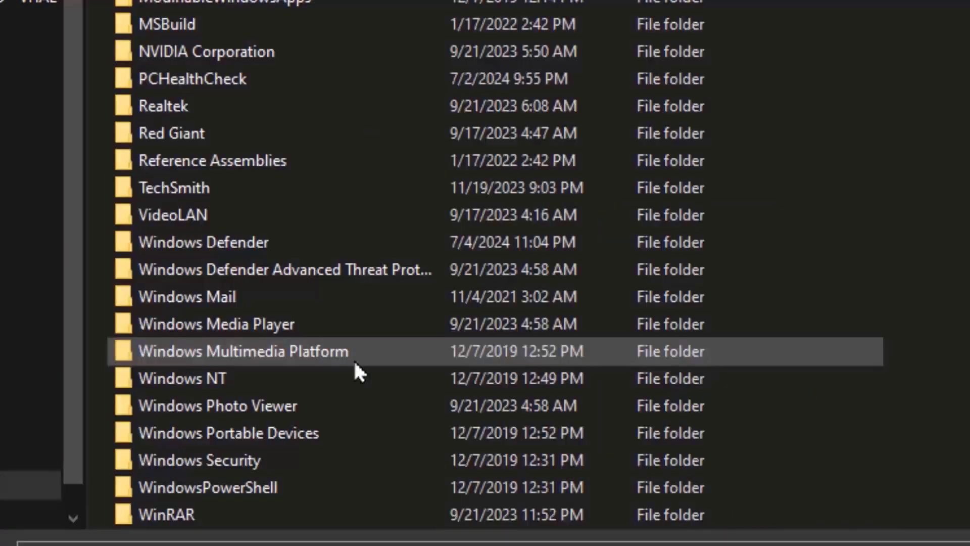
scroll(146, 101, "up", 5)
double_click(145, 108)
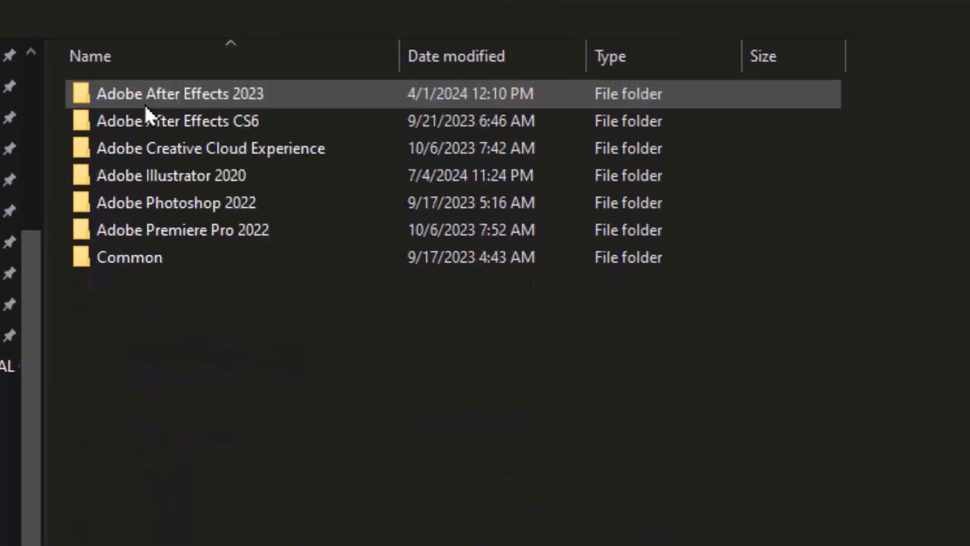
double_click(145, 107)
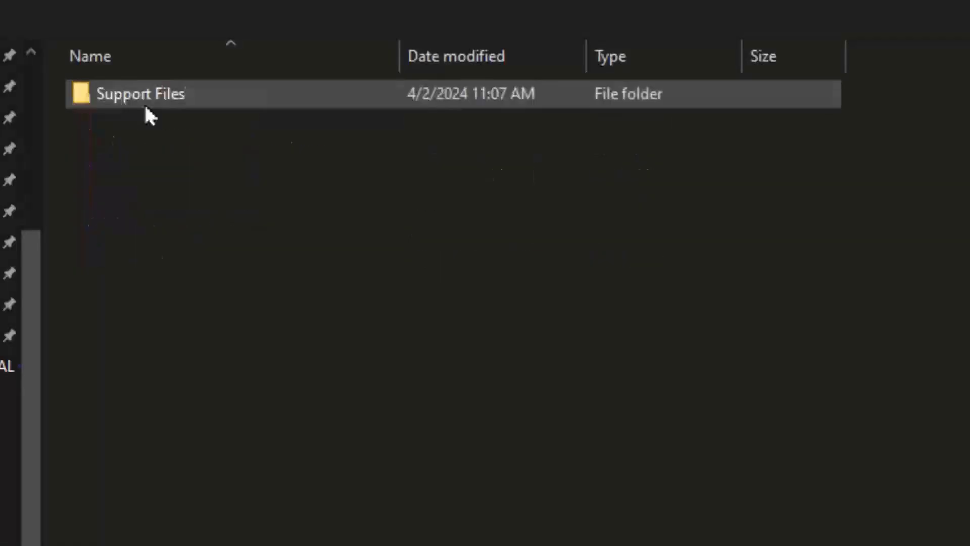
double_click(147, 109)
scroll(237, 119, "down", 2)
scroll(234, 319, "down", 2)
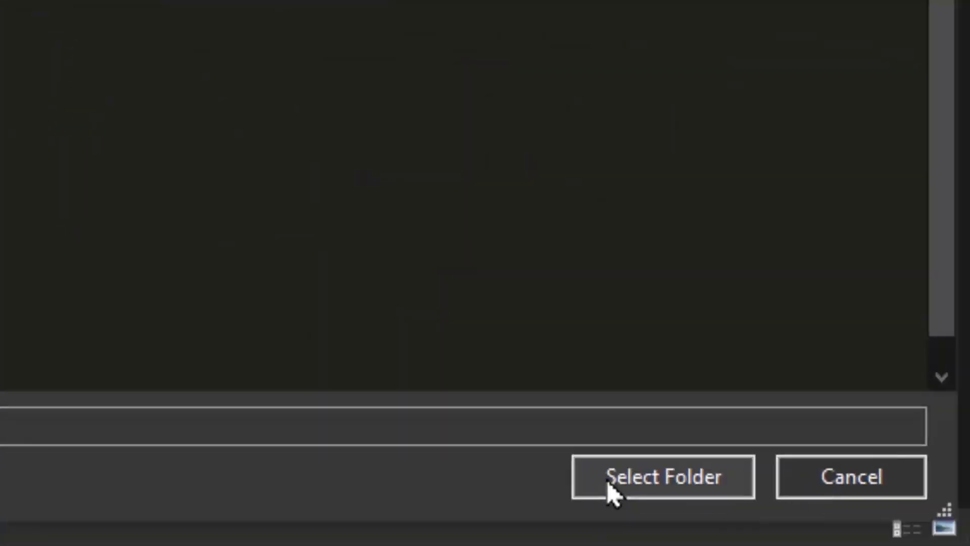
Confirm the Plug-ins install folder, then create a one-frame 1920×1080 composition
left_click(609, 492)
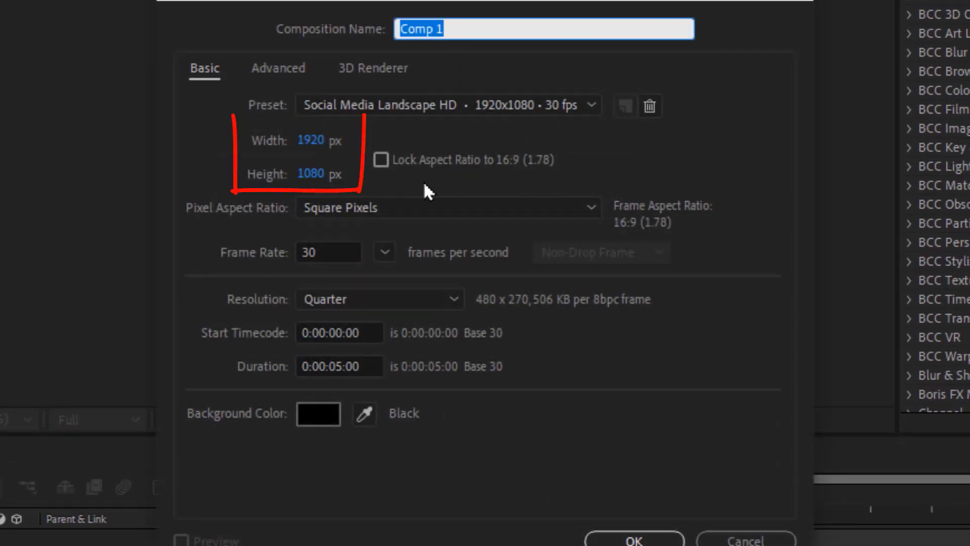
left_click(377, 367)
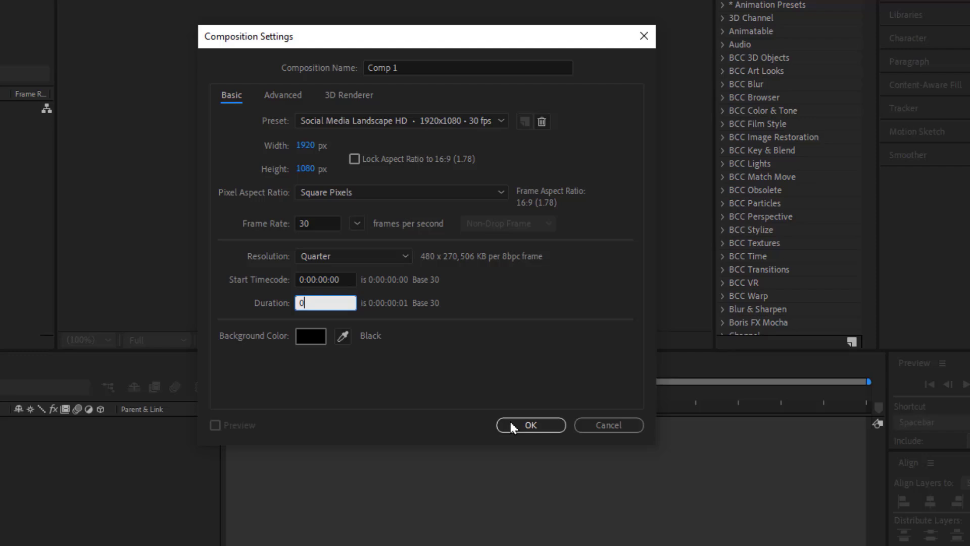
left_click(521, 424)
Add a solid named orb and apply the VC Orb effect to it
right_click(482, 453)
mouse_move(561, 276)
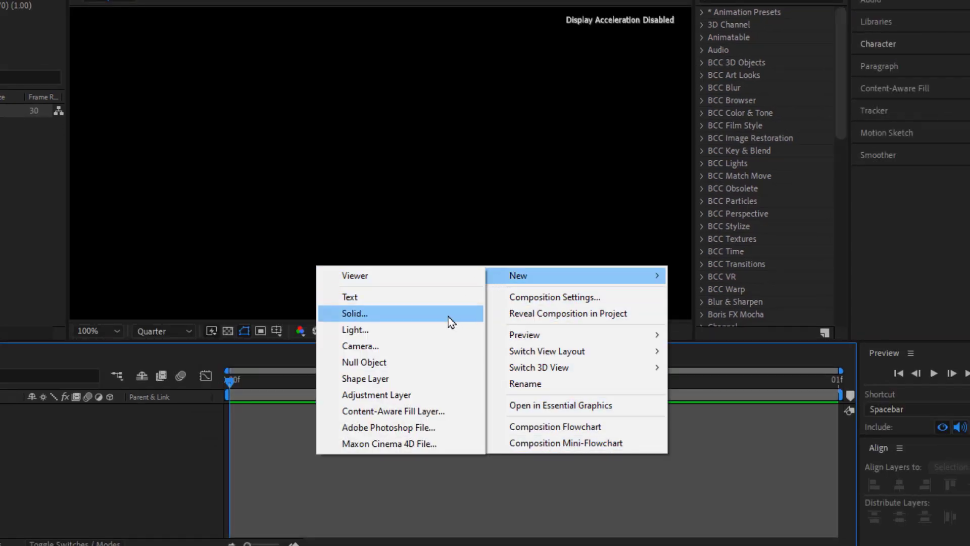
left_click(449, 318)
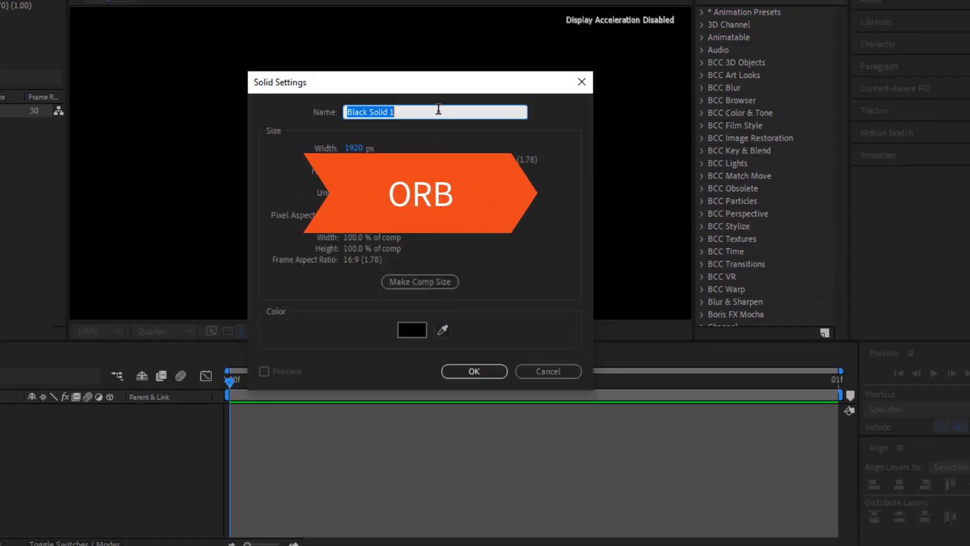
left_click(462, 373)
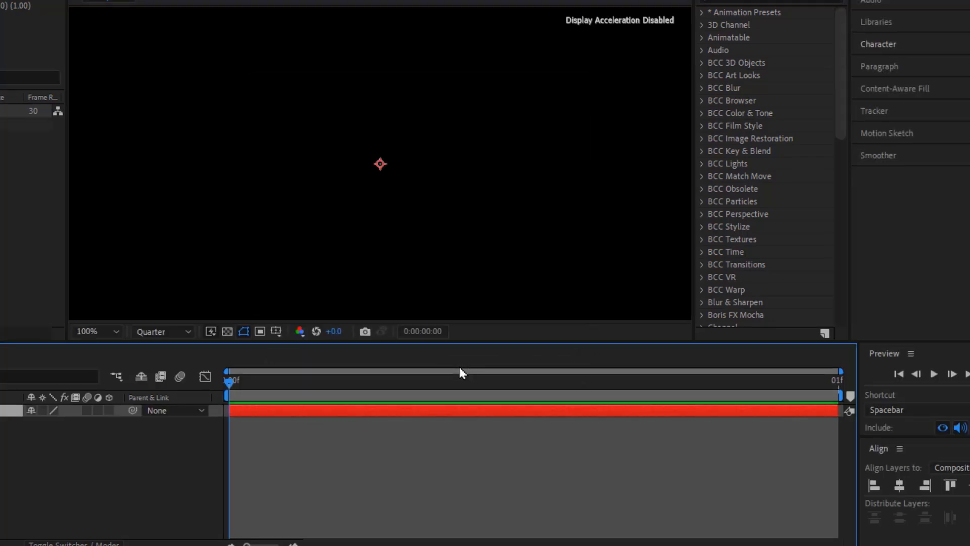
left_click(741, 76)
type("or")
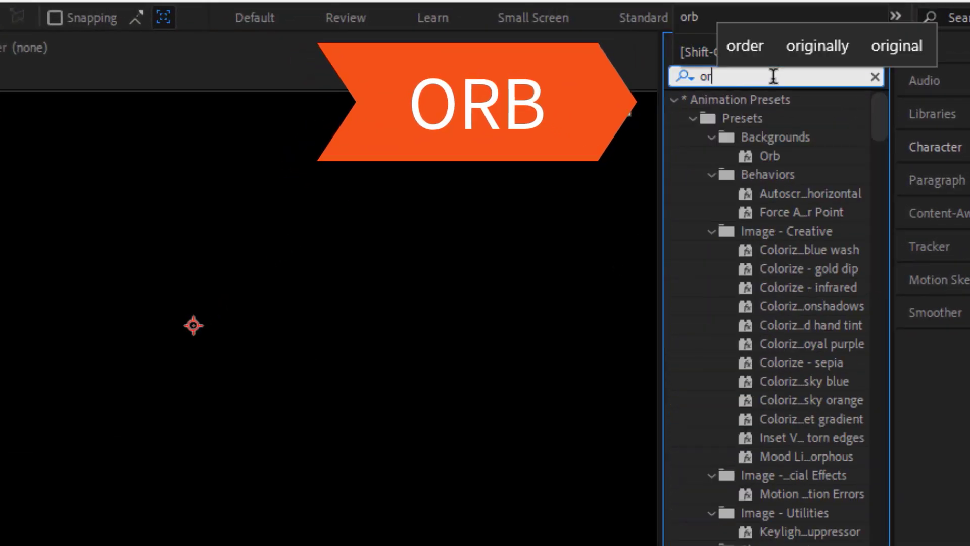
type("b")
left_click_drag(756, 199, 522, 292)
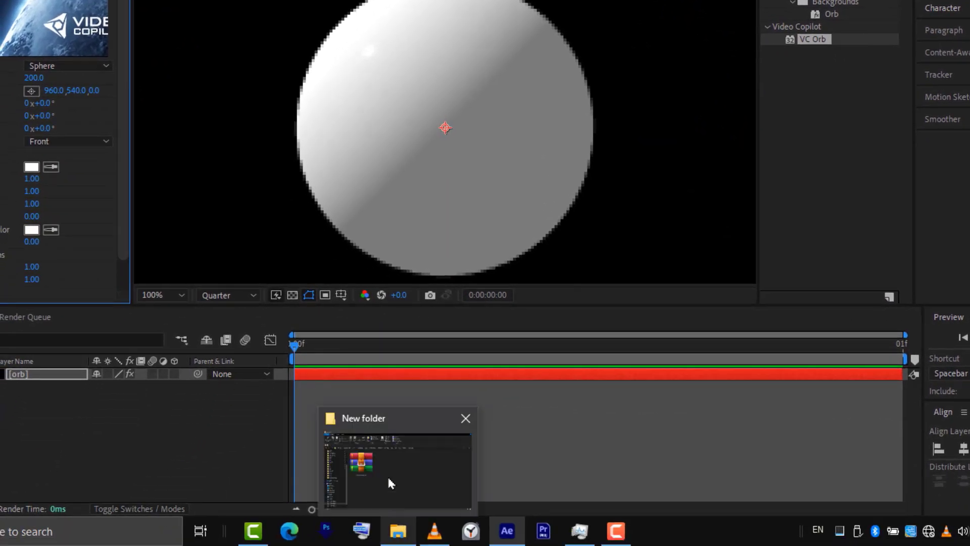
Open planets > TIERRA_2 as extra large icons and drag Planet_4K.jpg into the comp
left_click(388, 478)
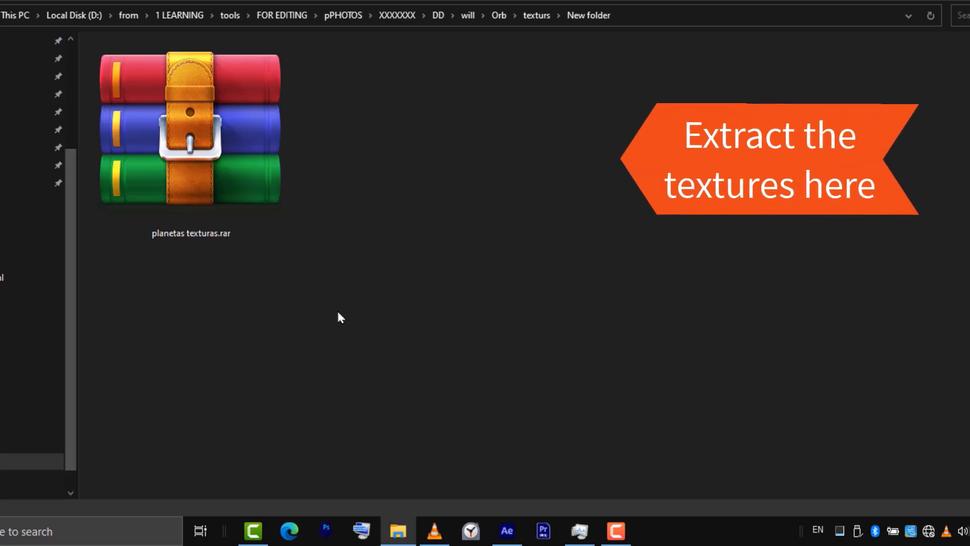
double_click(468, 153)
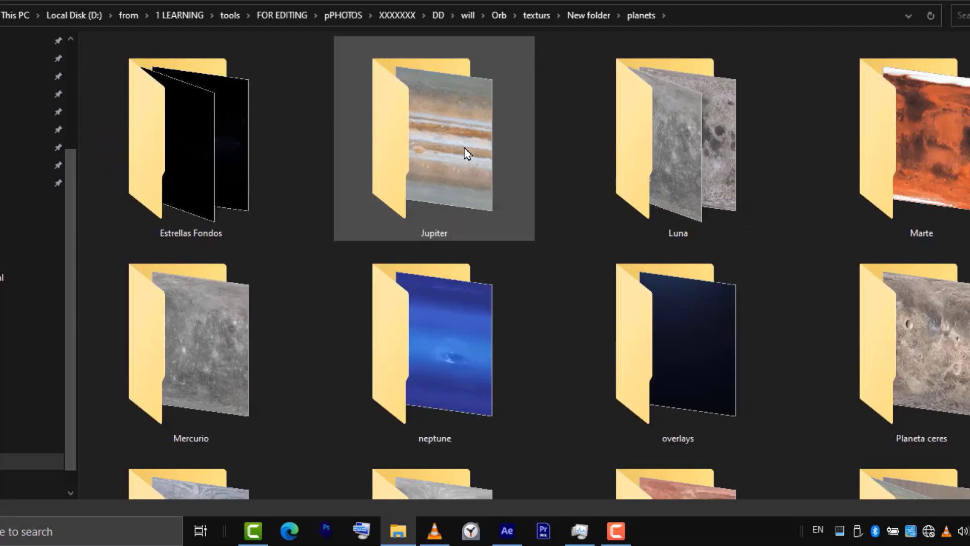
scroll(966, 324, "down", 3)
scroll(965, 323, "down", 3)
scroll(965, 323, "down", 1)
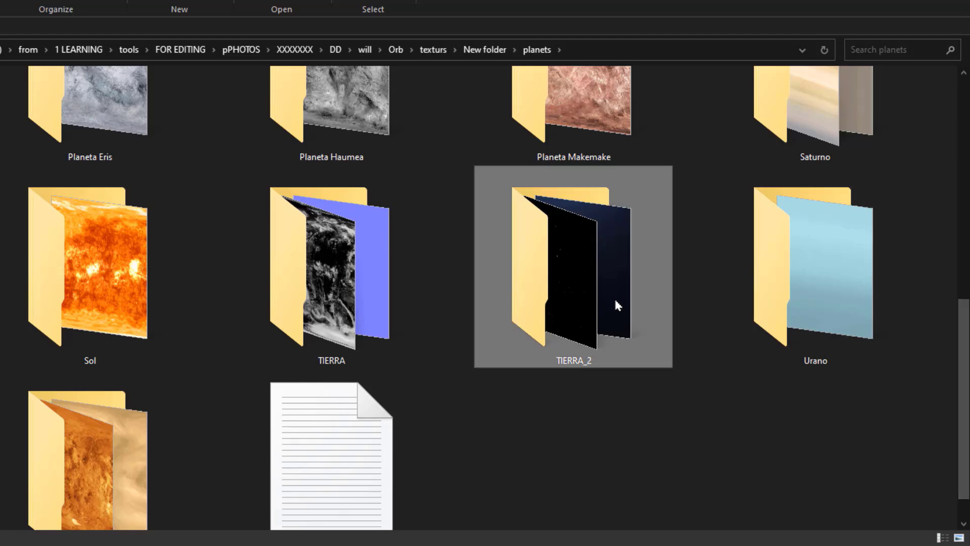
double_click(616, 298)
right_click(663, 326)
left_click(640, 338)
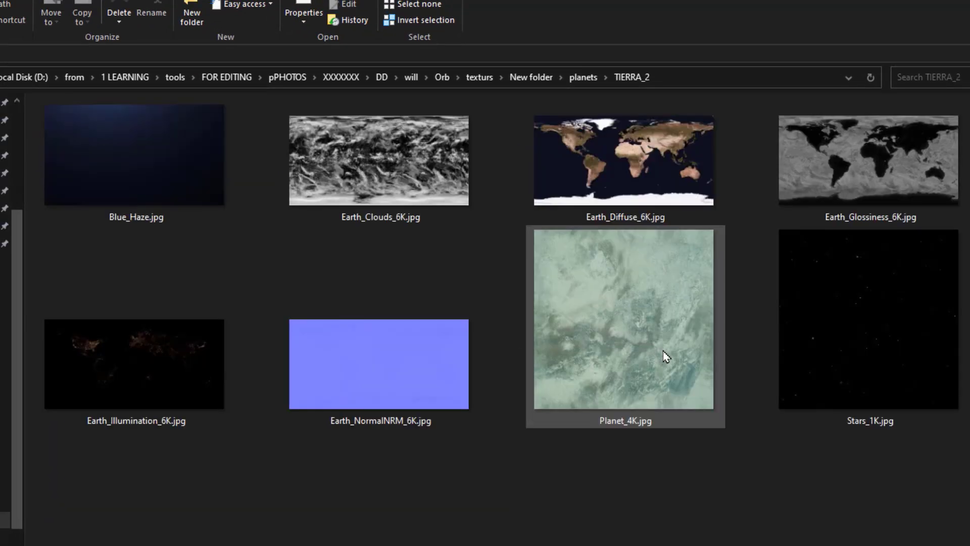
mouse_move(640, 324)
left_mouse_down()
mouse_move(149, 502)
mouse_move(196, 516)
left_mouse_up()
Hide the Planet_4K.jpg layer, make it the orb's diffuse texture, and preview at Full resolution
left_click(10, 415)
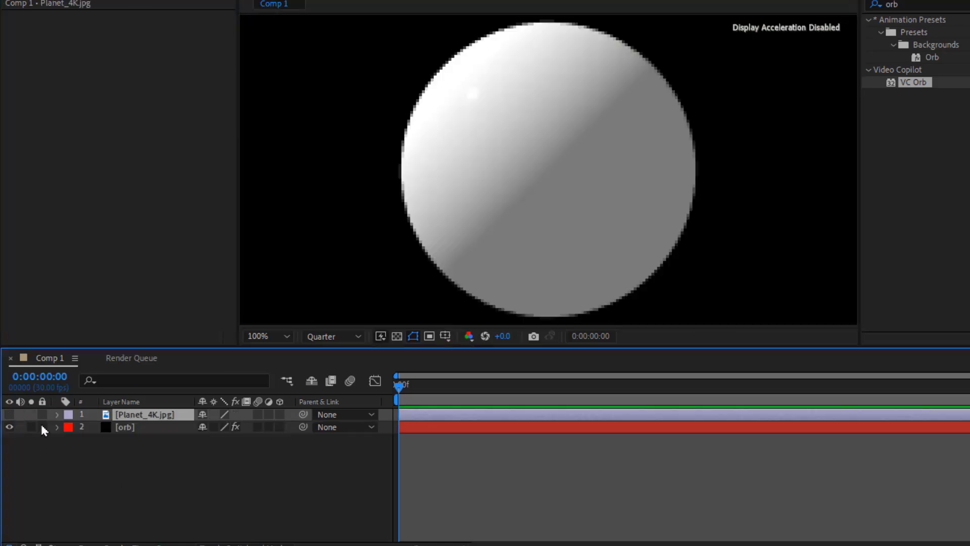
left_click(124, 427)
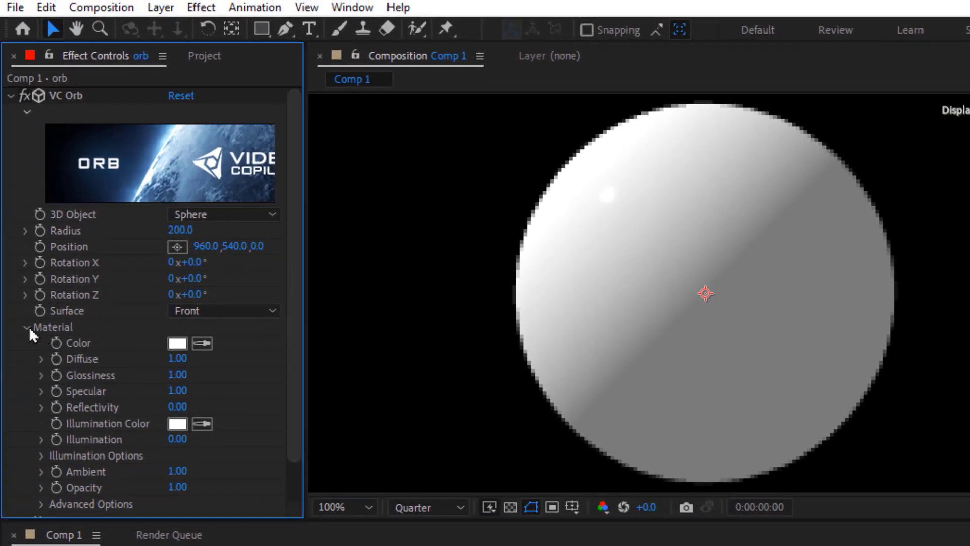
left_click(26, 317)
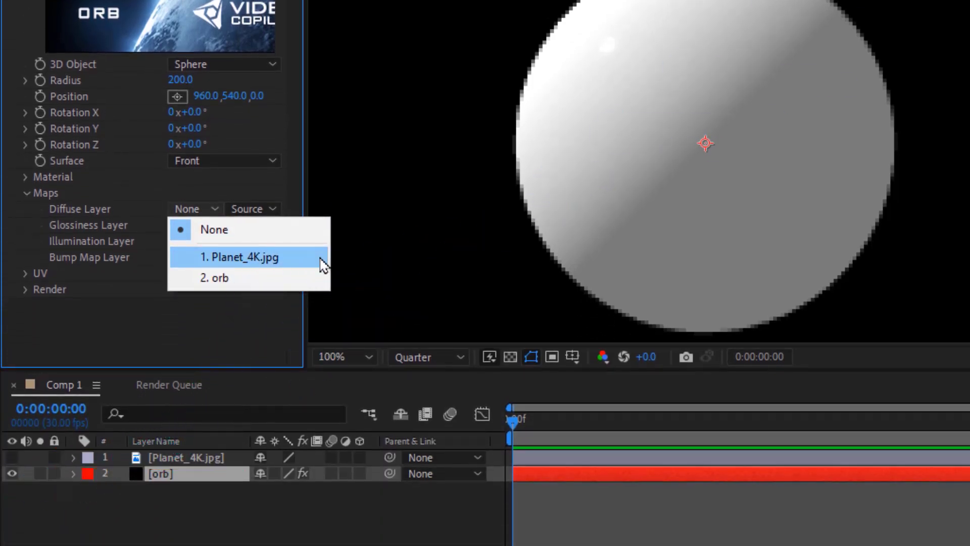
left_click(321, 259)
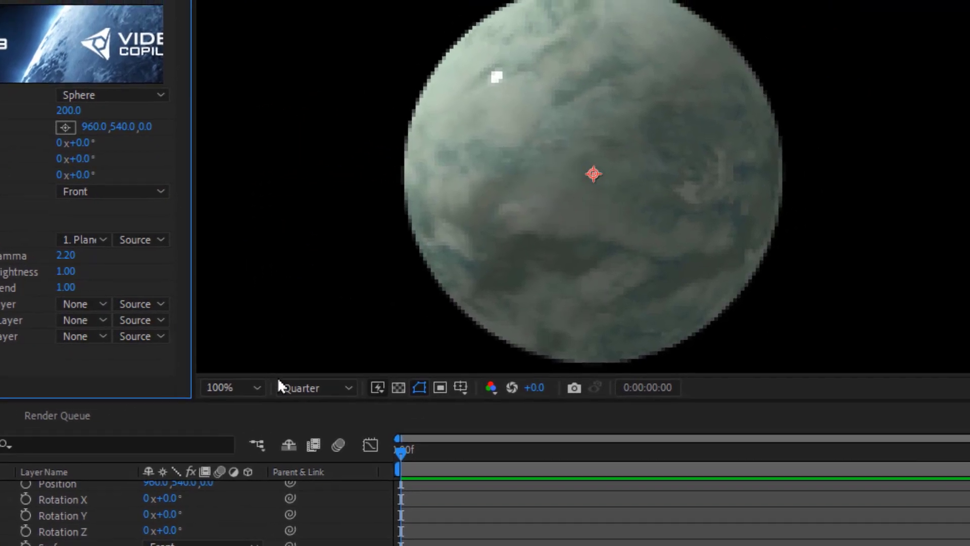
left_click(288, 390)
left_click(263, 445)
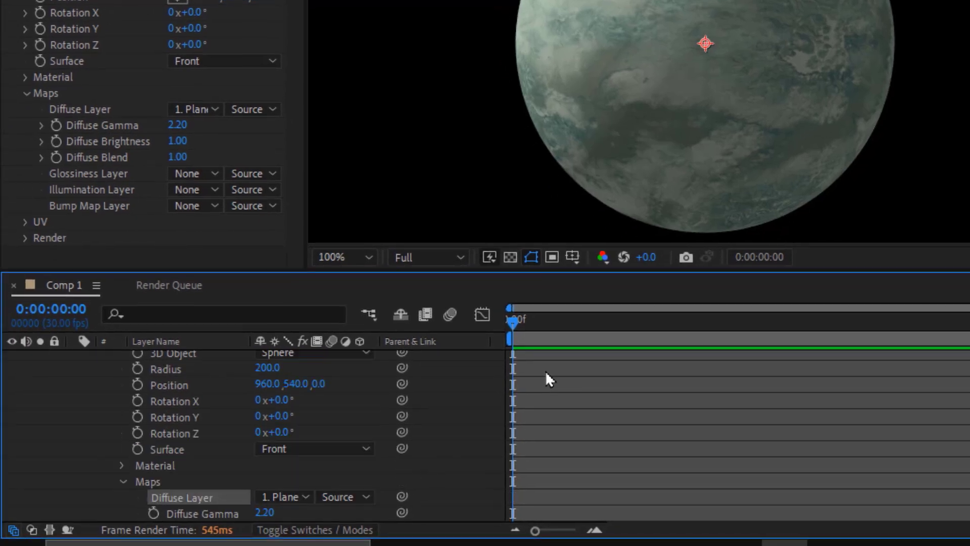
Collapse the layer properties and add a 35 mm camera
key("u")
right_click(556, 403)
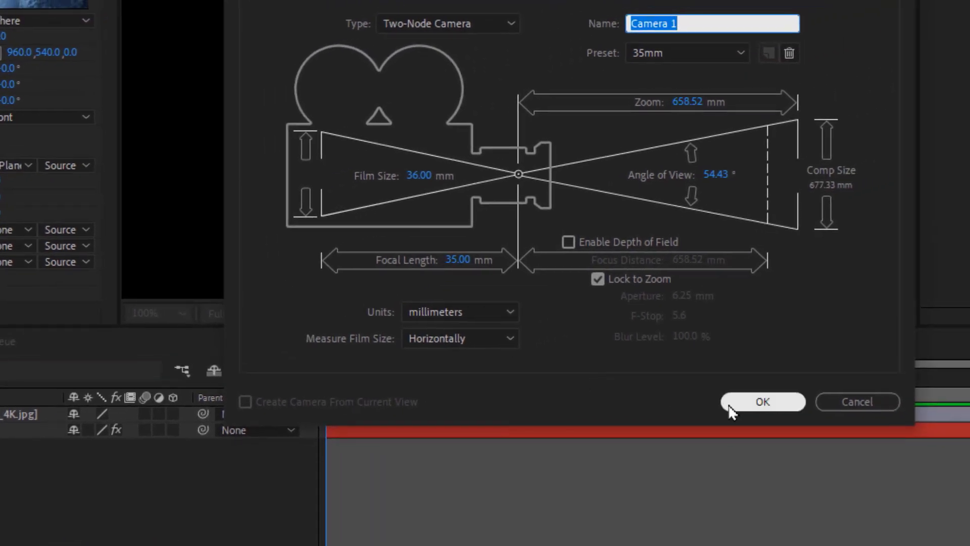
left_click(730, 404)
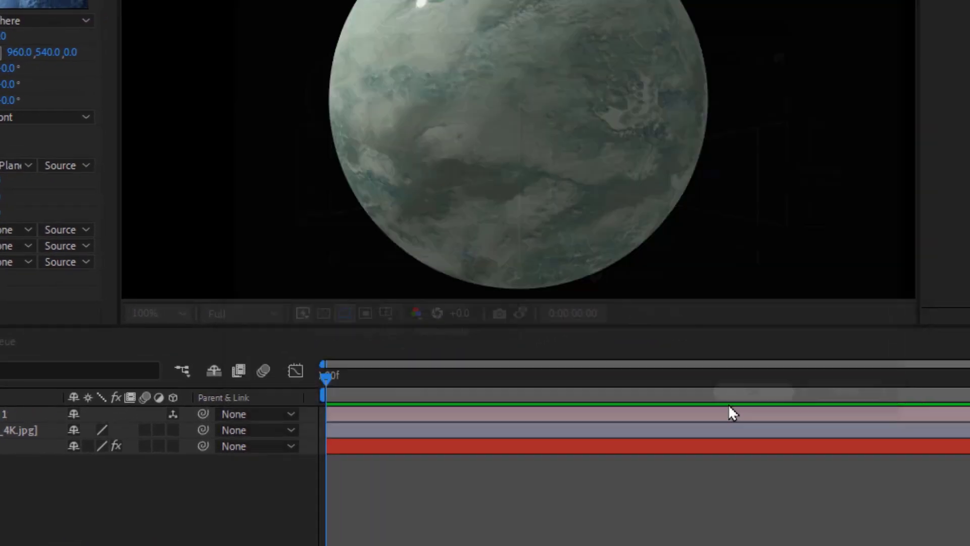
Add a point light to the composition
right_click(526, 490)
mouse_move(641, 263)
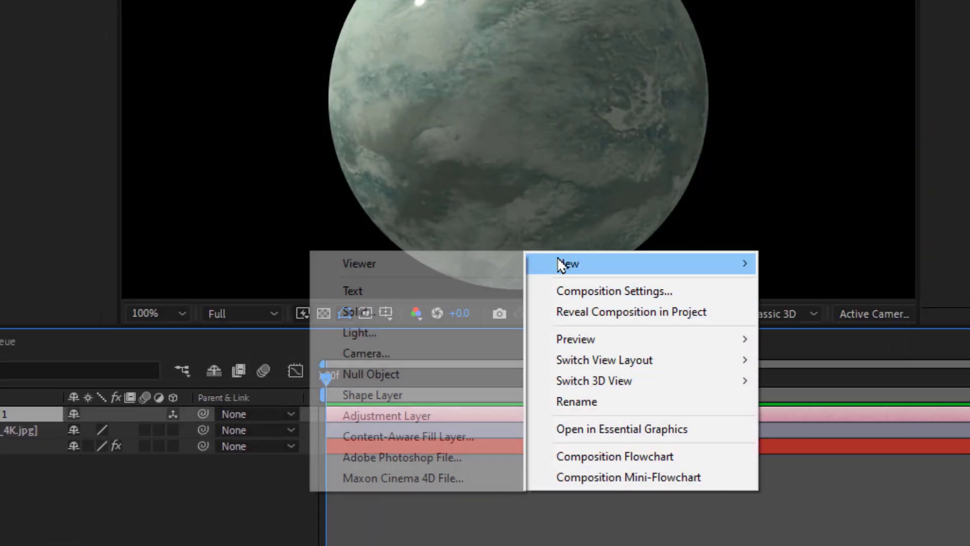
left_click(478, 336)
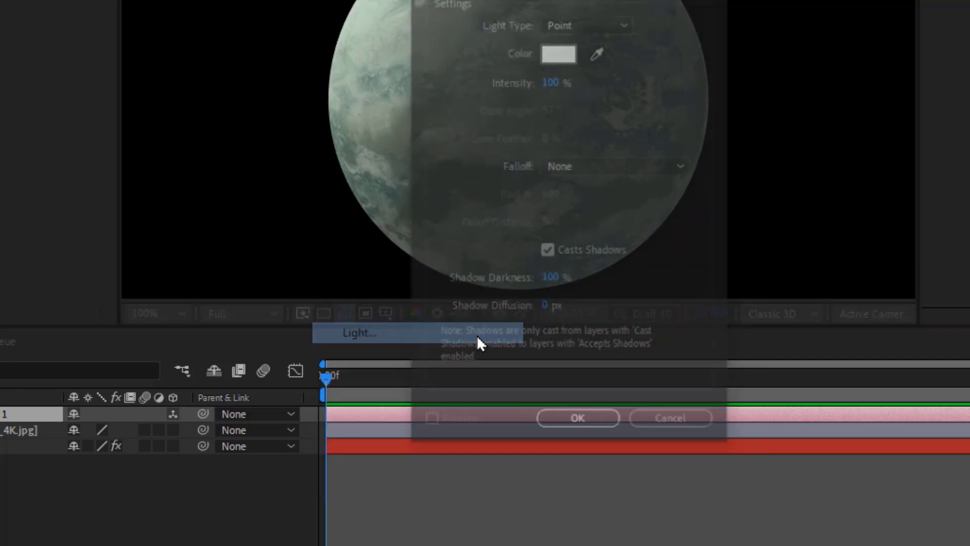
left_click(595, 106)
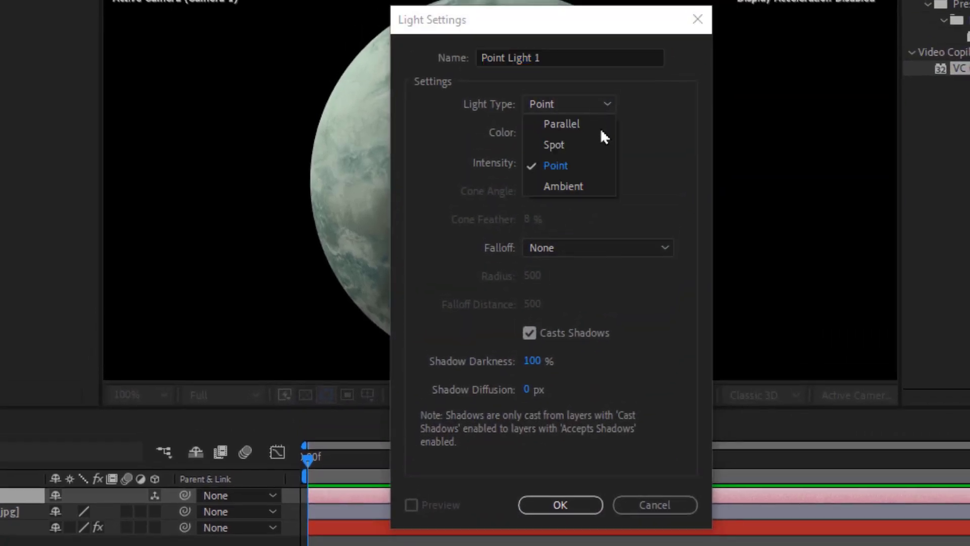
left_click(601, 163)
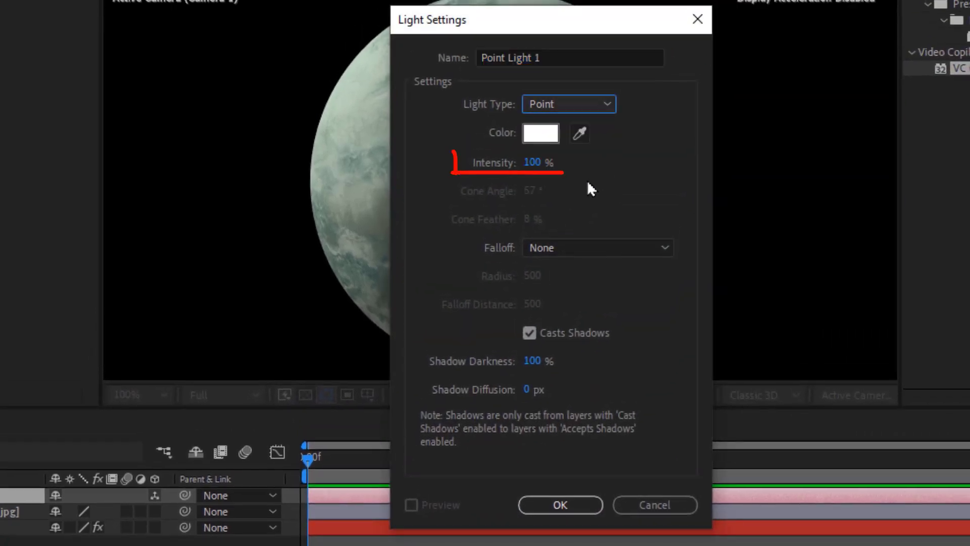
left_click(555, 500)
Fit the comp in view and drag the point light up and left of the planet
left_click(161, 395)
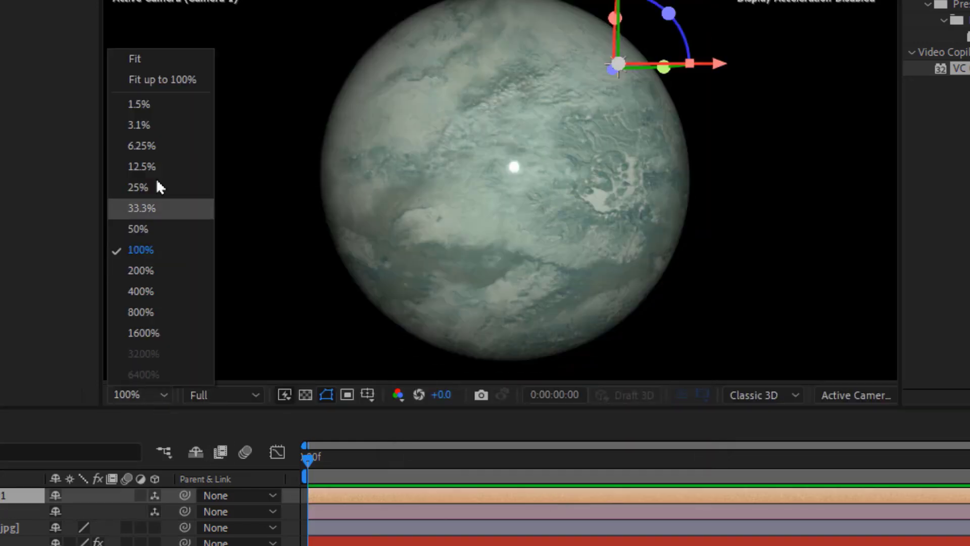
left_click(153, 60)
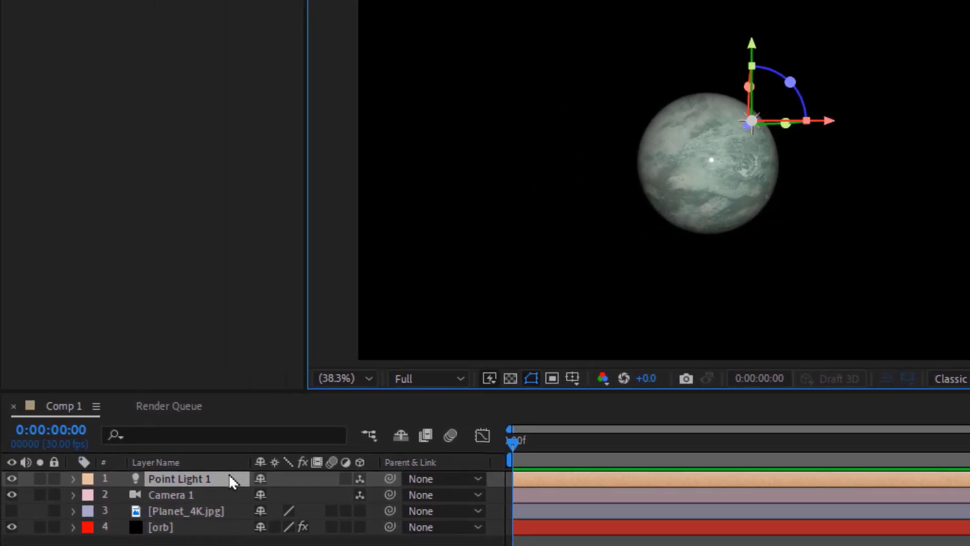
key("p")
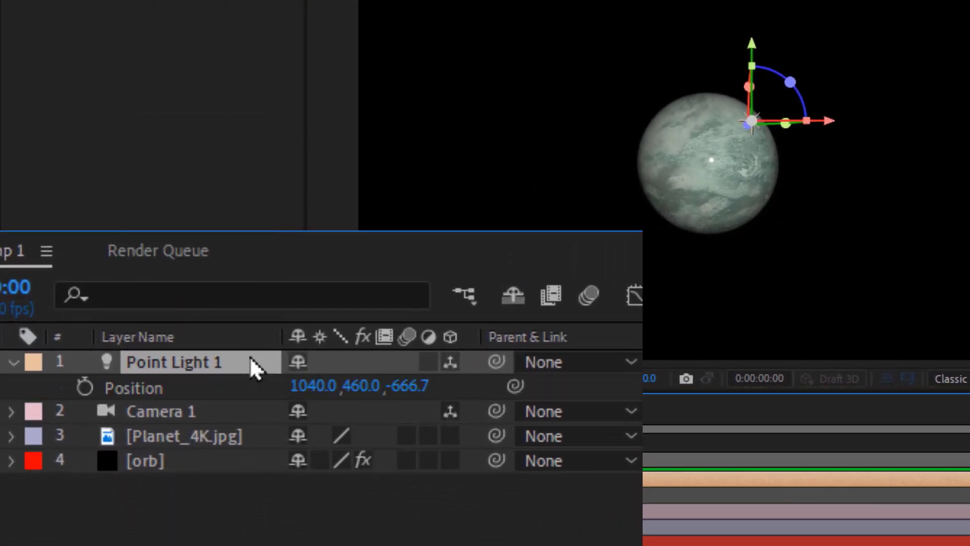
left_click_drag(414, 387, 397, 387)
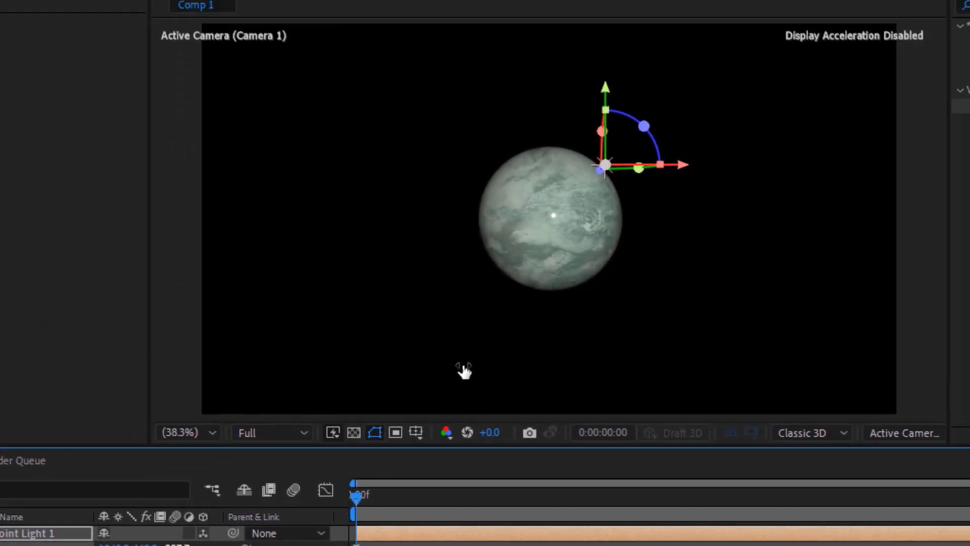
left_click(464, 370)
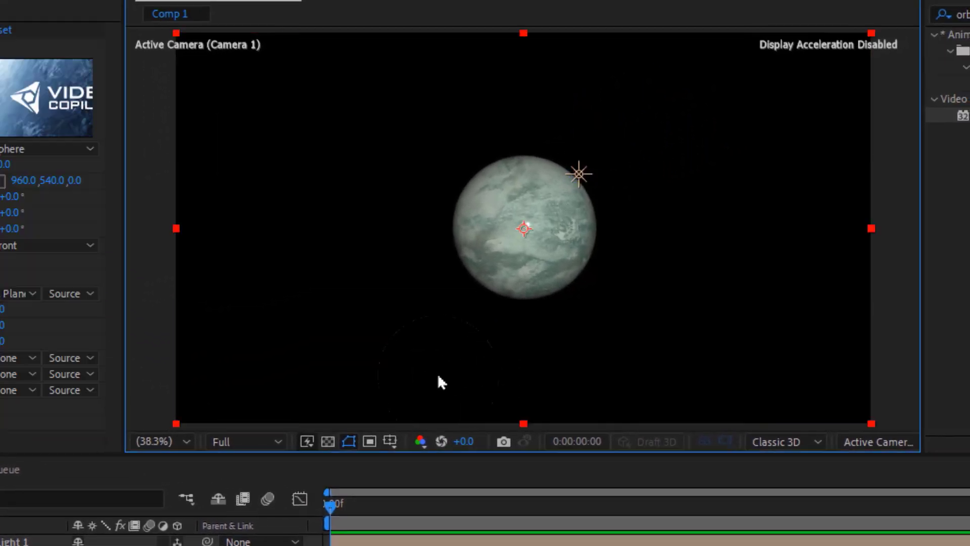
mouse_move(579, 174)
left_mouse_down()
mouse_move(574, 163)
mouse_move(373, 105)
mouse_move(258, 104)
left_mouse_up()
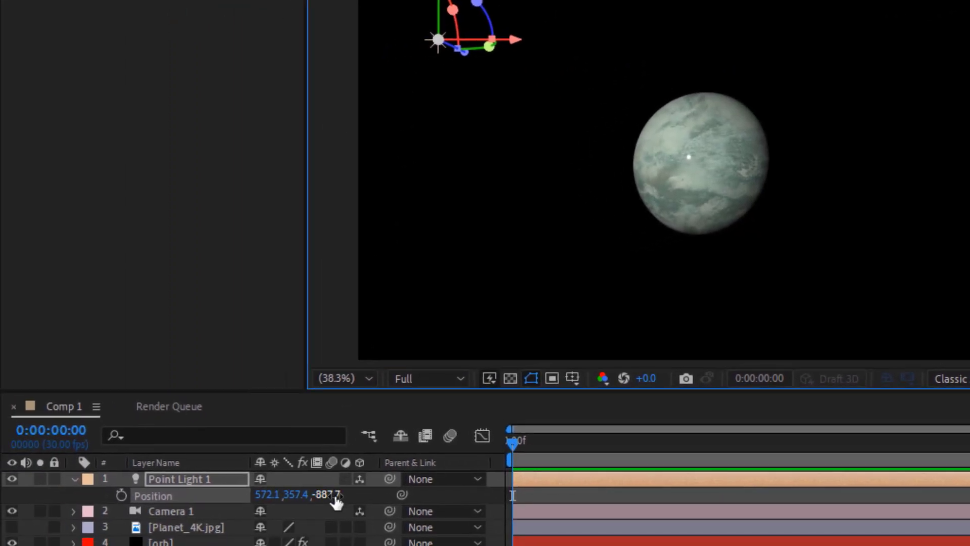
mouse_move(335, 498)
left_mouse_down()
mouse_move(300, 497)
mouse_move(358, 512)
mouse_move(428, 495)
left_mouse_up()
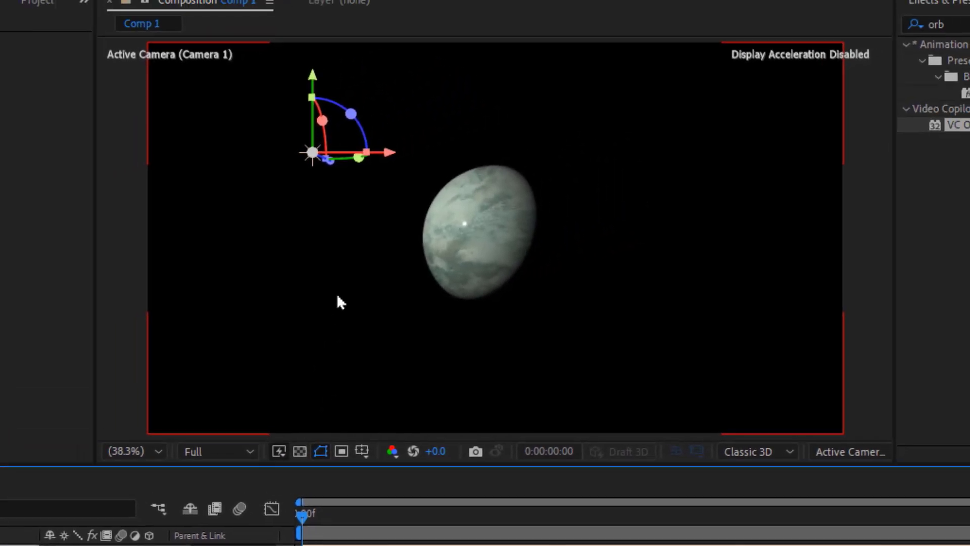
left_click(339, 298)
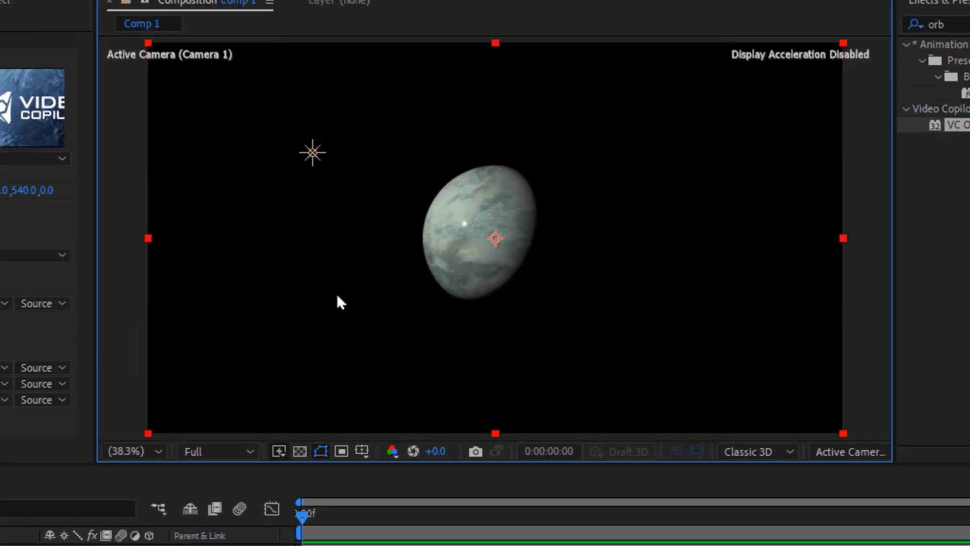
mouse_move(313, 153)
left_mouse_down()
mouse_move(217, 91)
mouse_move(226, 387)
mouse_move(537, 382)
mouse_move(699, 147)
mouse_move(459, 112)
mouse_move(146, 110)
left_mouse_up()
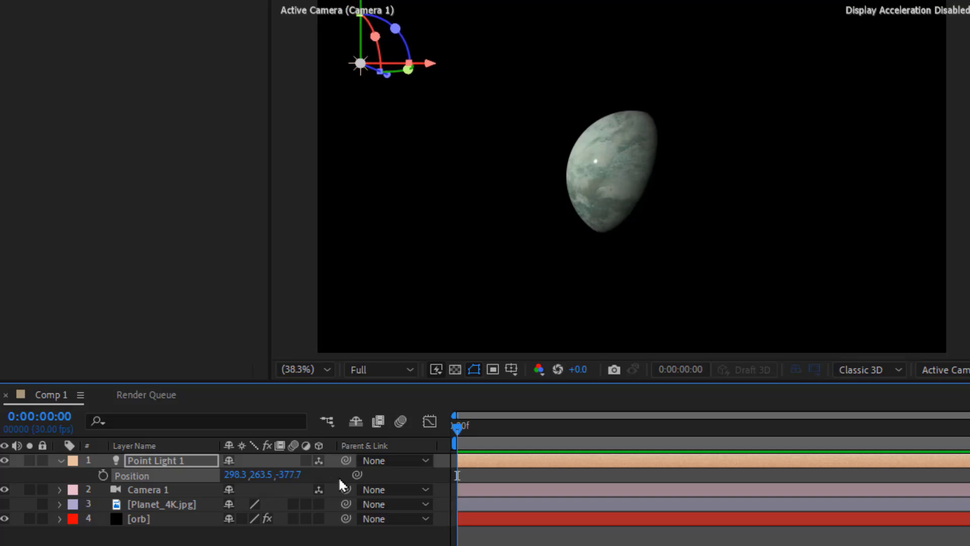
left_click(61, 460)
left_click(127, 505)
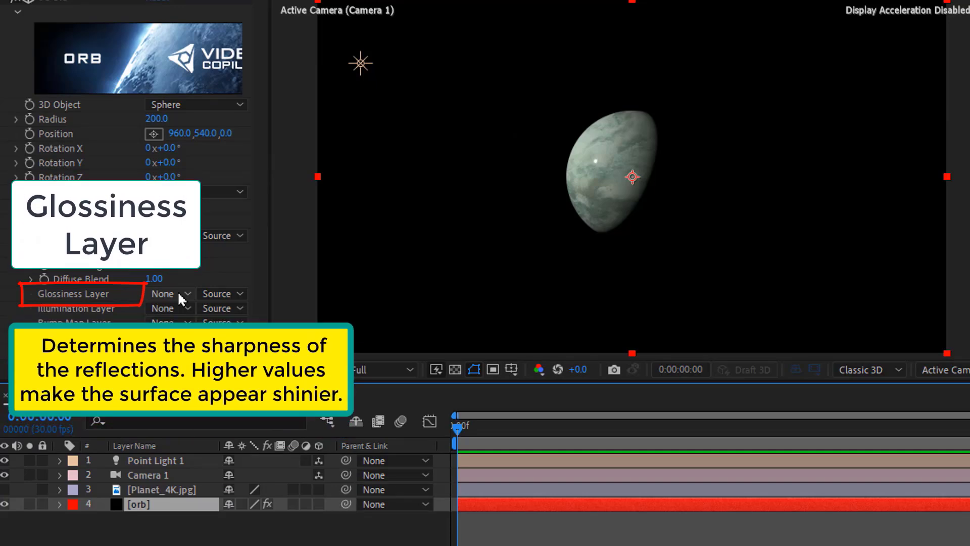
Set Planet_4K.jpg as the glossiness map, compare it against None, then orbit the camera
left_click(178, 293)
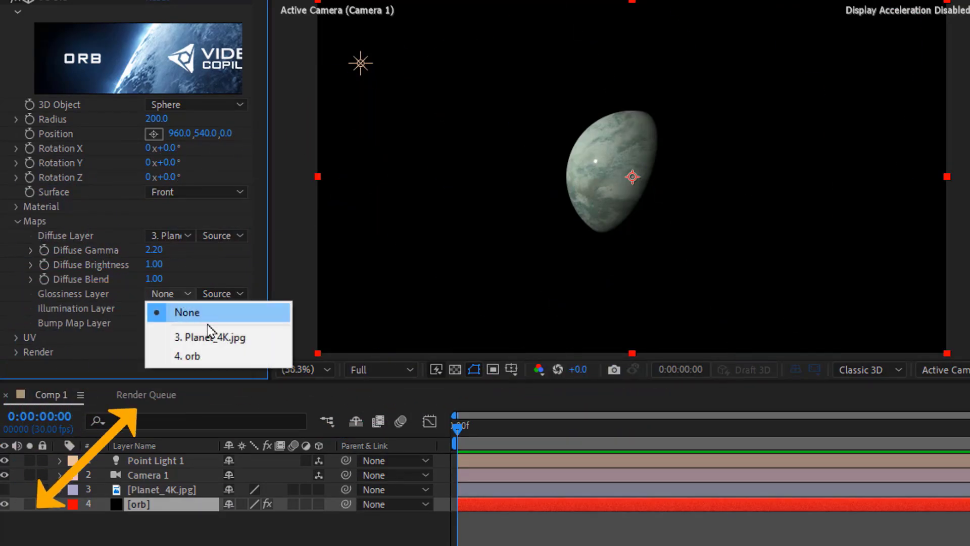
left_click(233, 337)
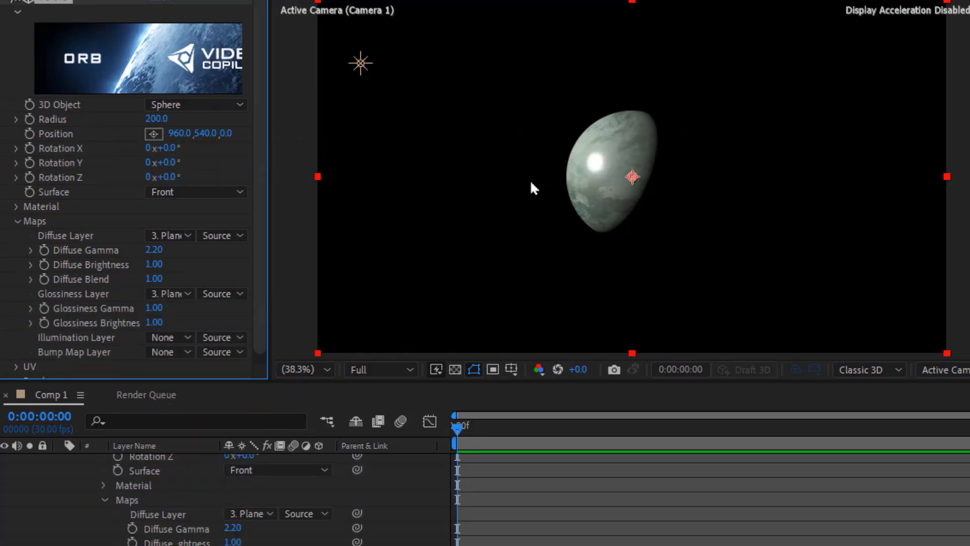
key("slash")
left_click(182, 295)
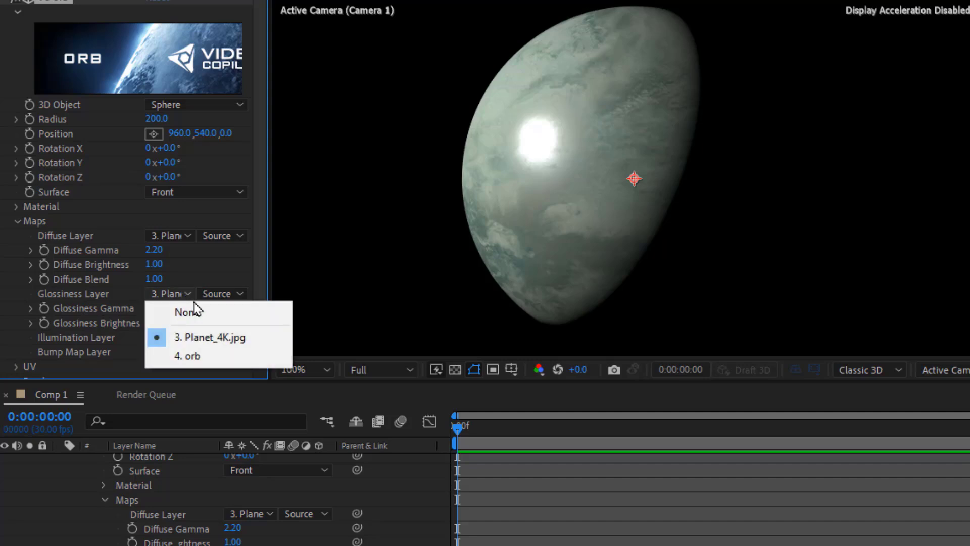
left_click(204, 311)
left_click(170, 296)
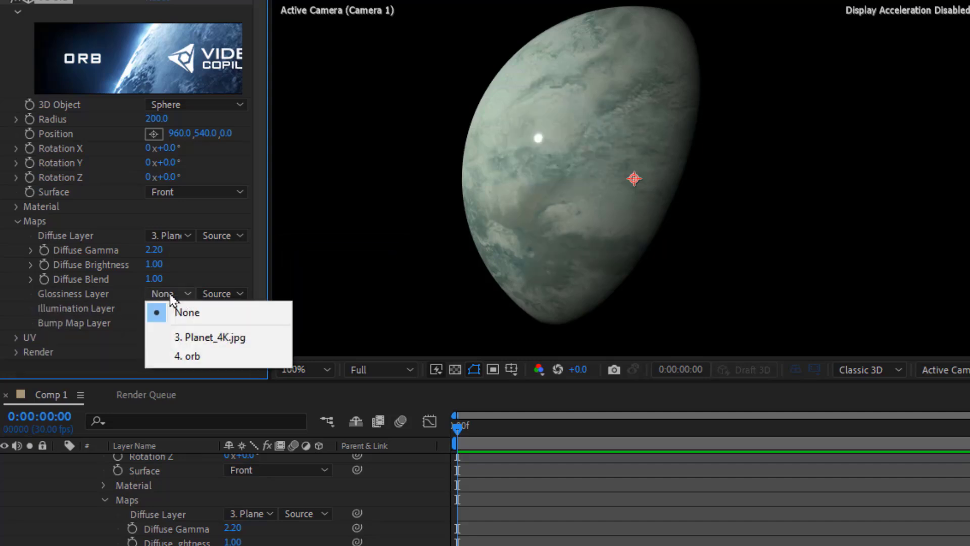
left_click(207, 337)
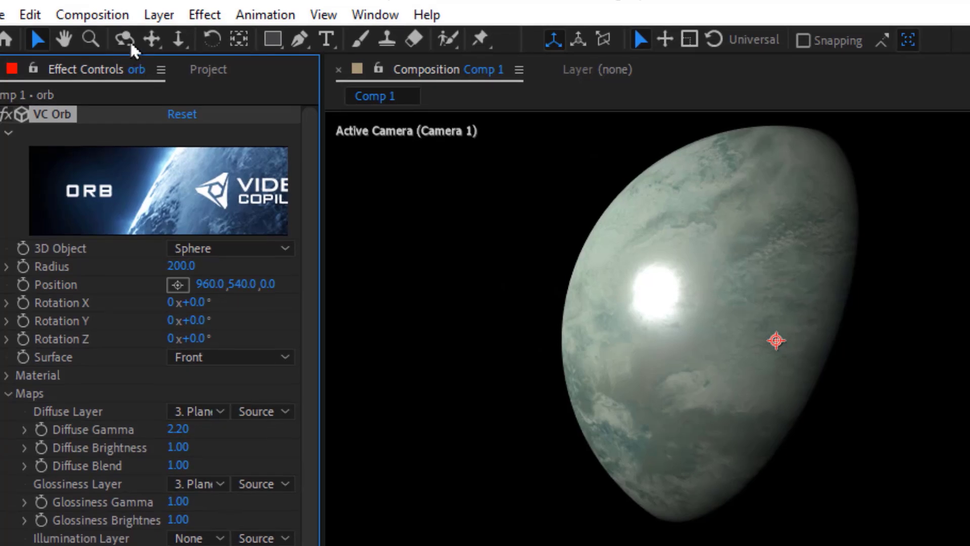
left_click(131, 44)
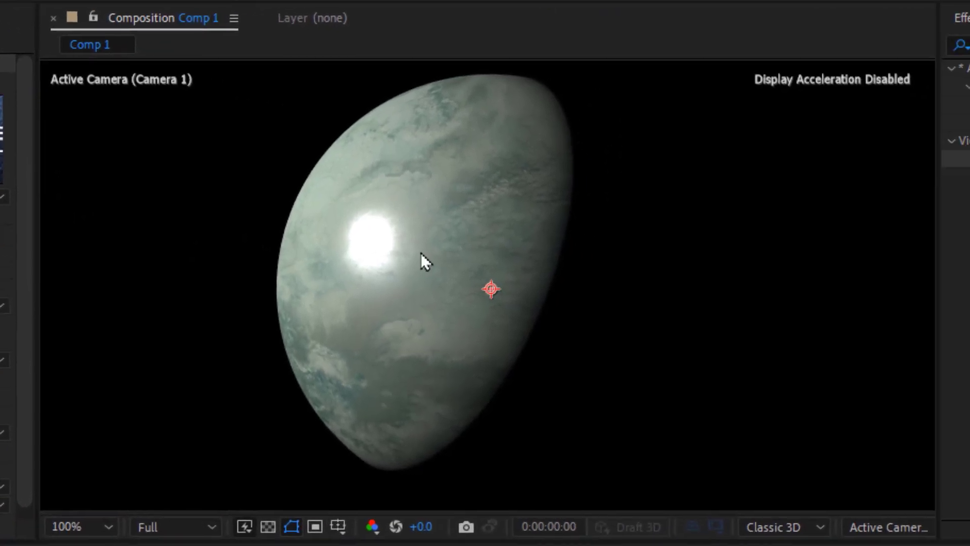
mouse_move(421, 252)
left_mouse_down()
mouse_move(401, 342)
mouse_move(288, 343)
mouse_move(381, 147)
mouse_move(375, 371)
left_mouse_up()
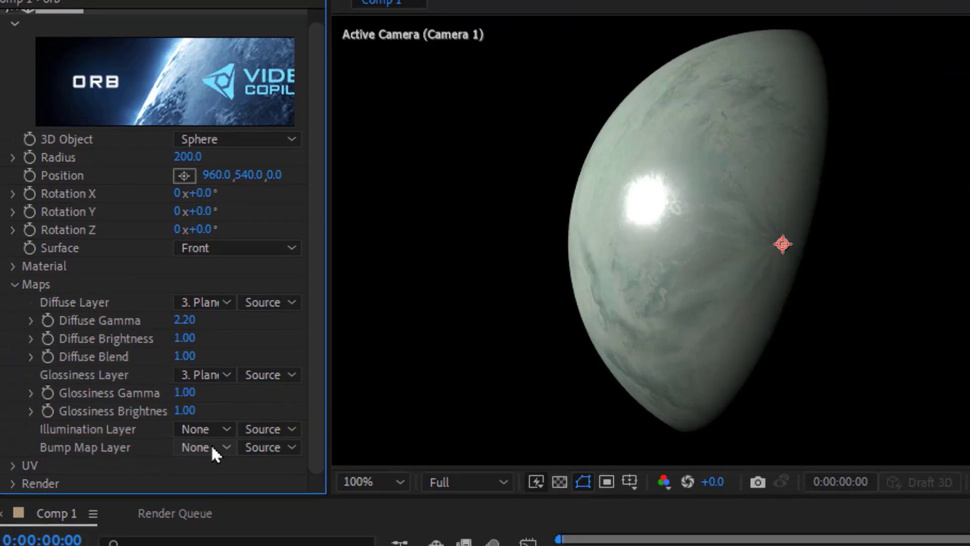
Set the orb's bump map layer to Planet_4K.jpg
left_click(211, 454)
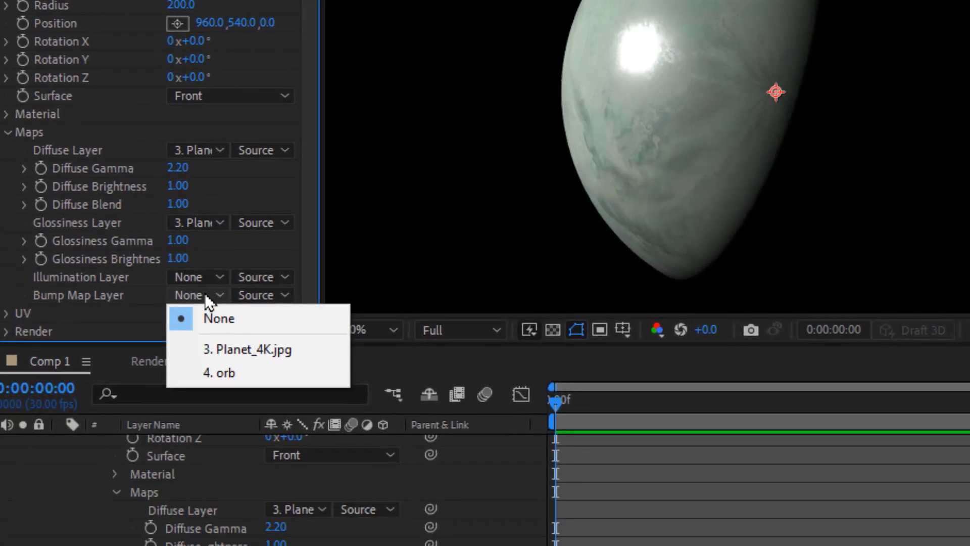
left_click(303, 349)
left_click(302, 349)
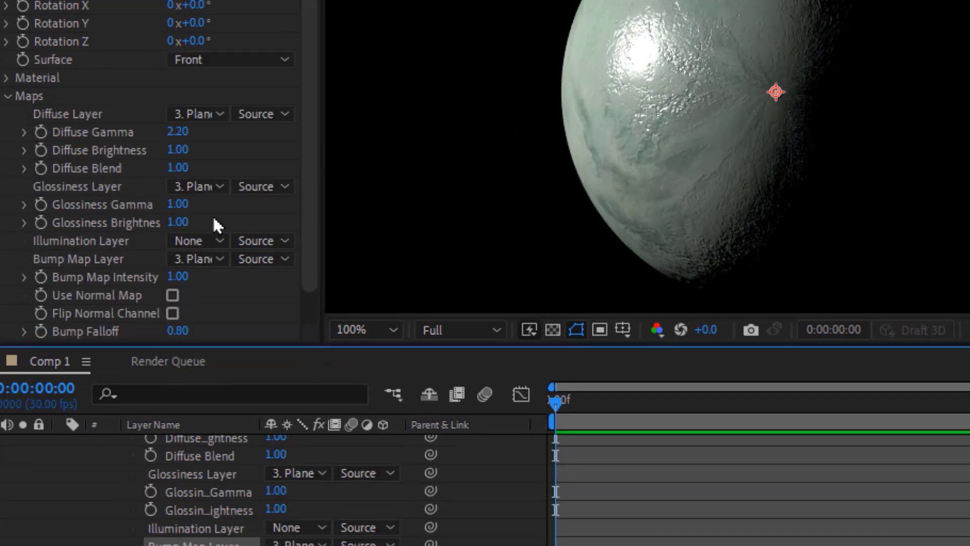
Set Glossiness Gamma to 3 and collapse the Maps group
left_click(188, 205)
type("2")
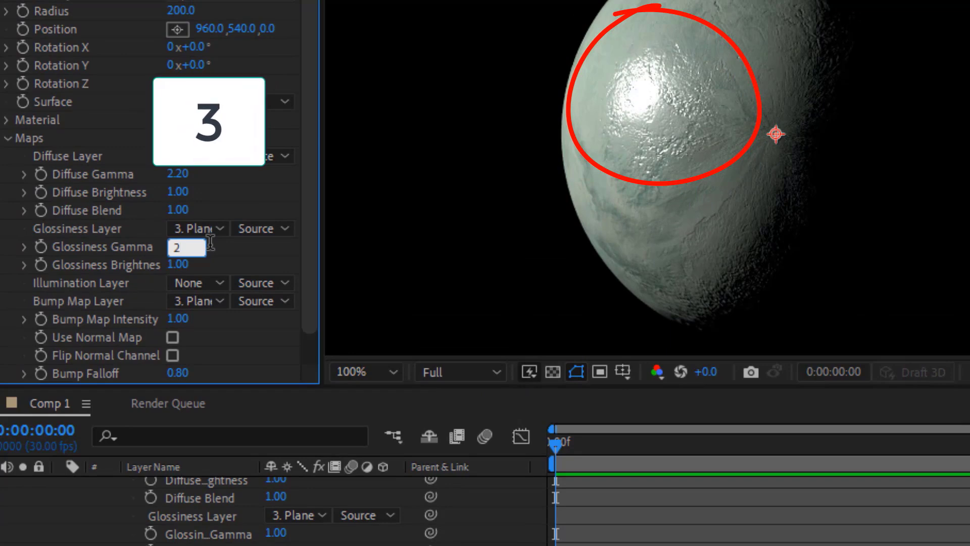
type("3")
key("Return")
left_click(8, 139)
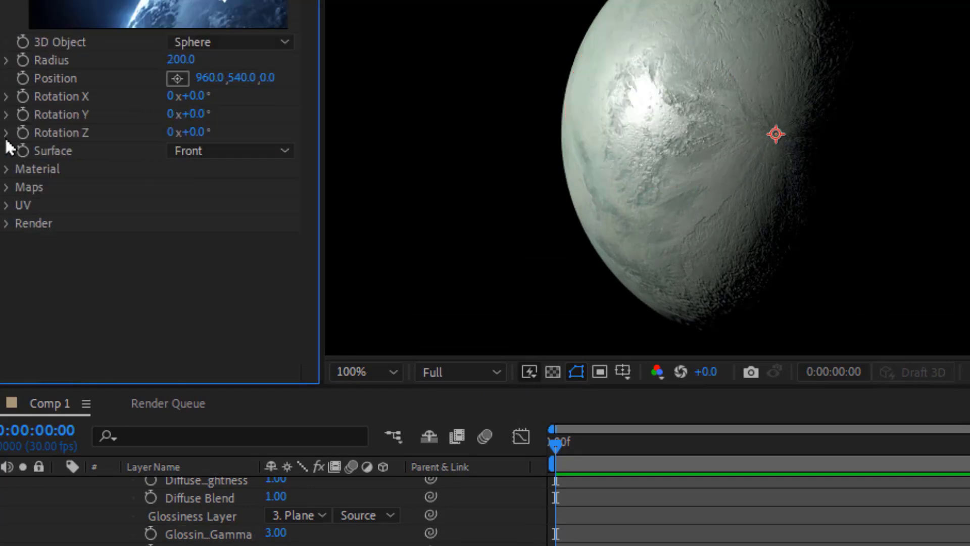
Set the orb's UV projection type to Box
left_click(7, 205)
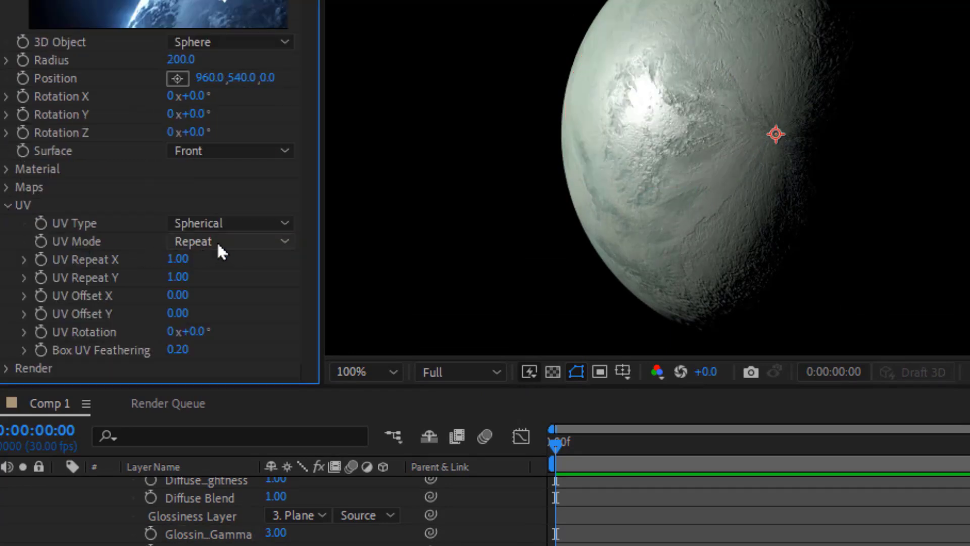
left_click(247, 226)
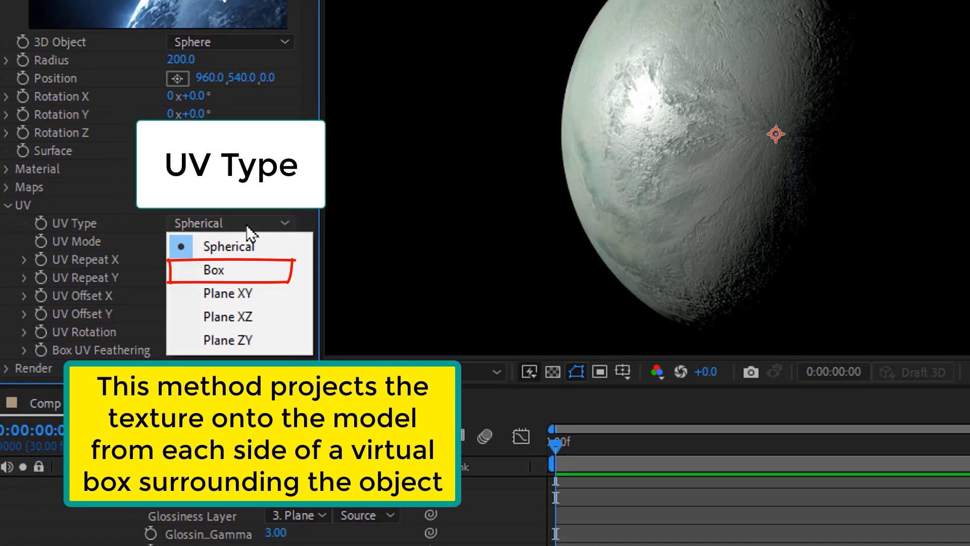
left_click(275, 264)
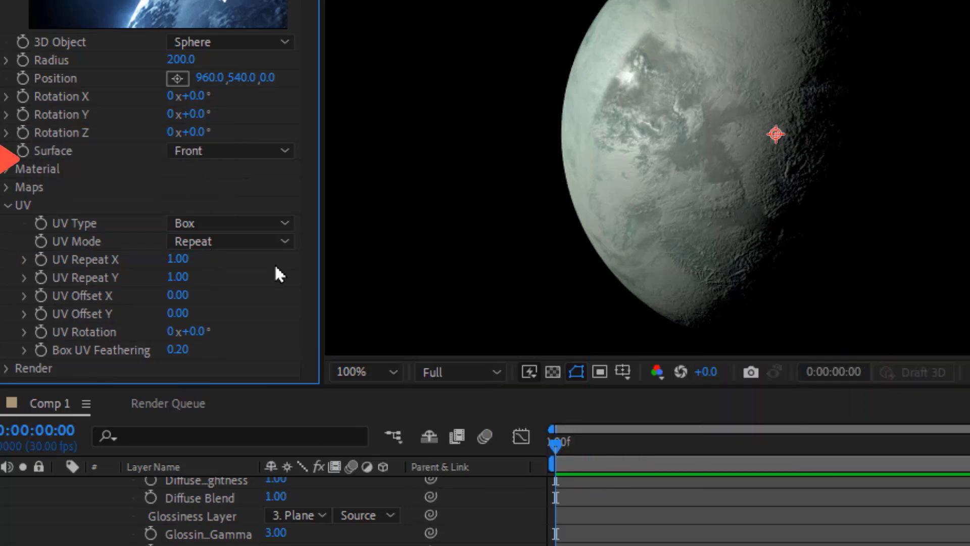
Set UV Repeat X and Y to 2 and begin editing Box UV Feathering
left_click(178, 259)
type("2")
key("Tab")
type("2")
key("Return")
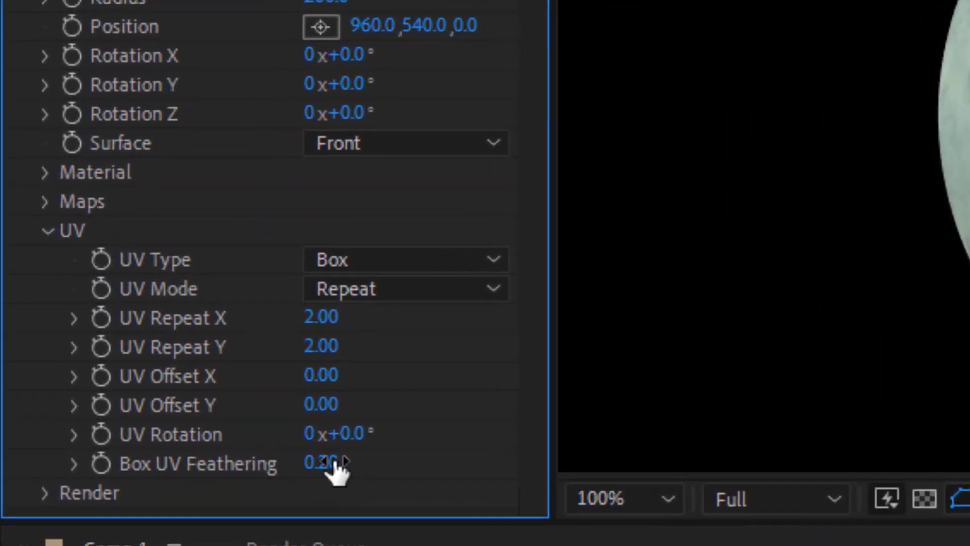
left_click(332, 469)
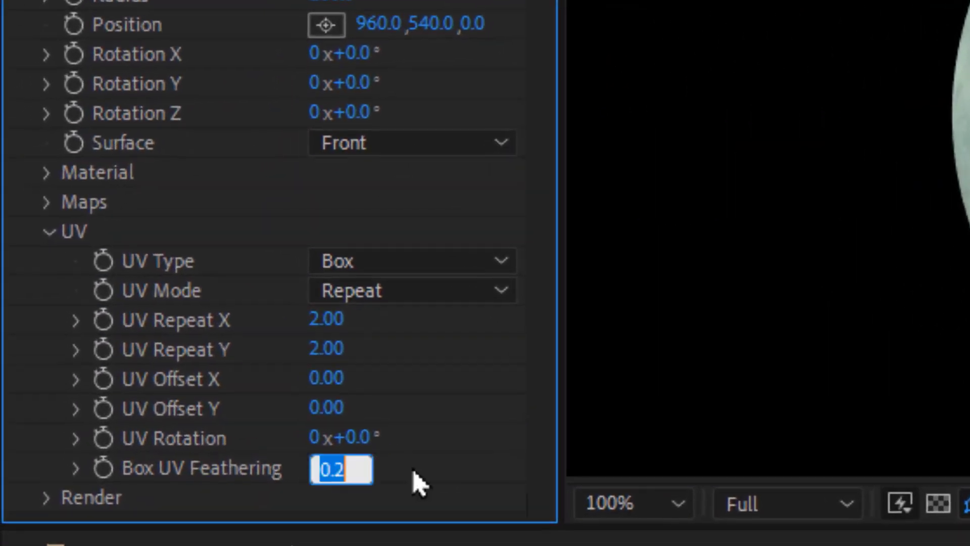
Enter Box UV Feathering 0.5, then create a new solid named bg
type(".5")
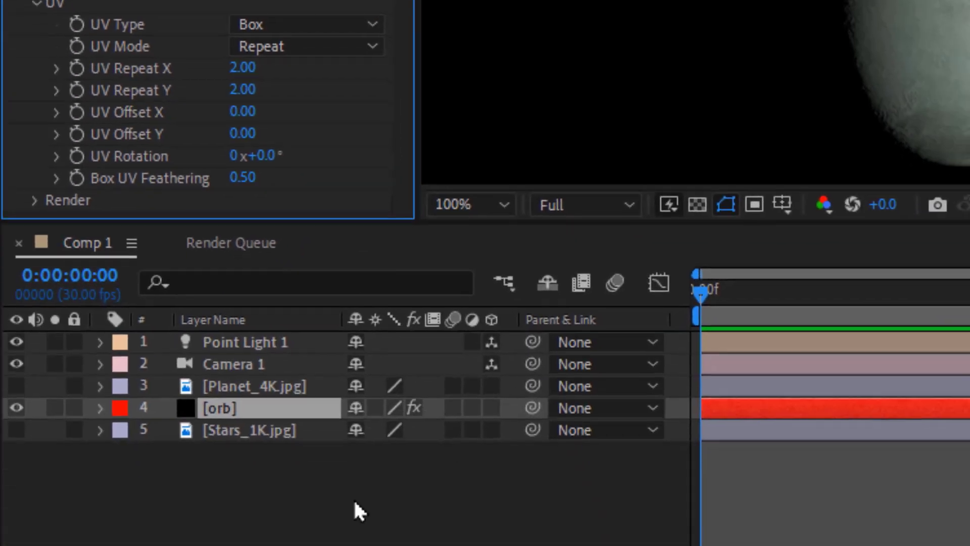
right_click(354, 500)
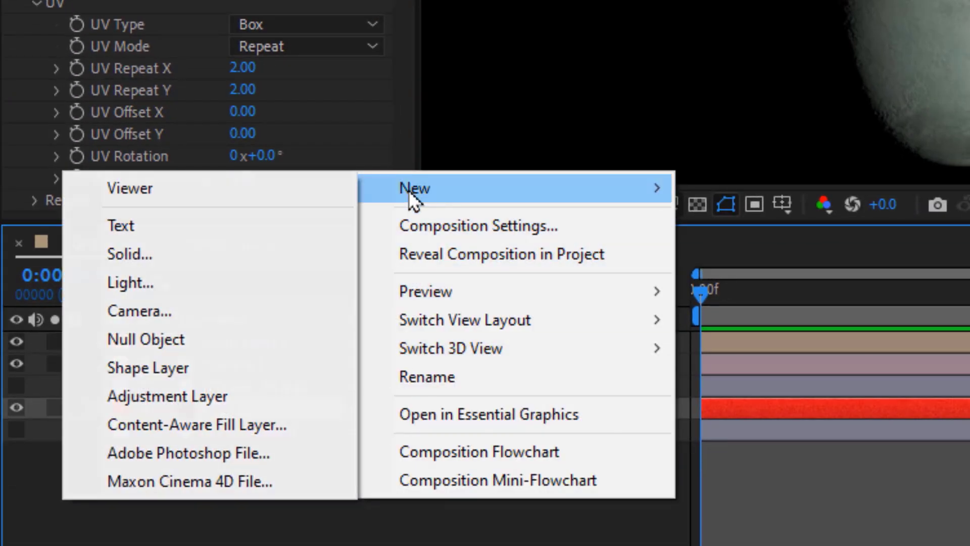
left_click(285, 254)
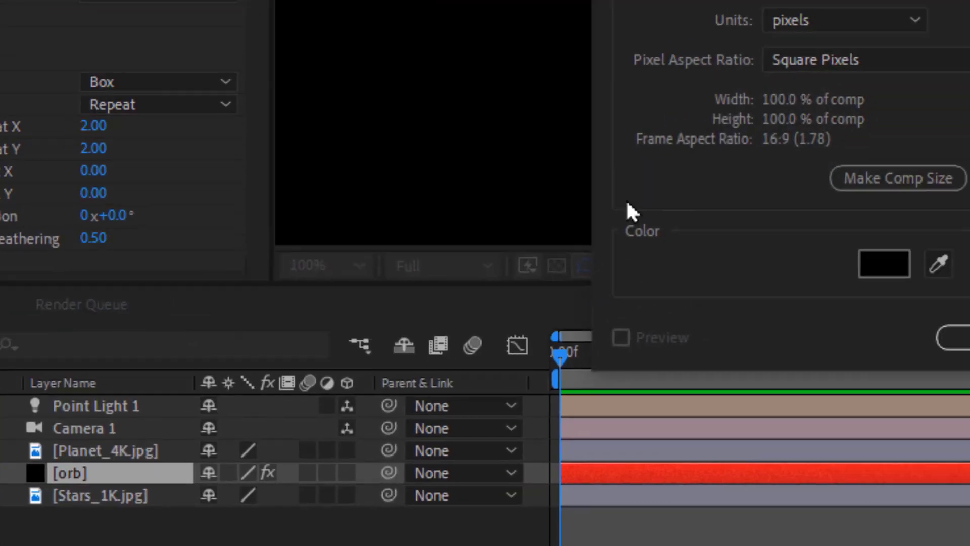
type("bg")
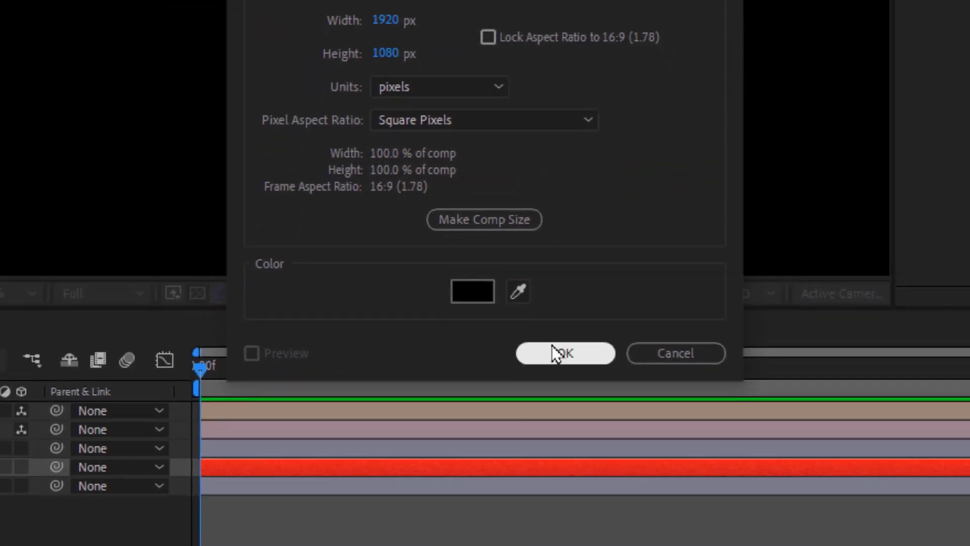
left_click(579, 468)
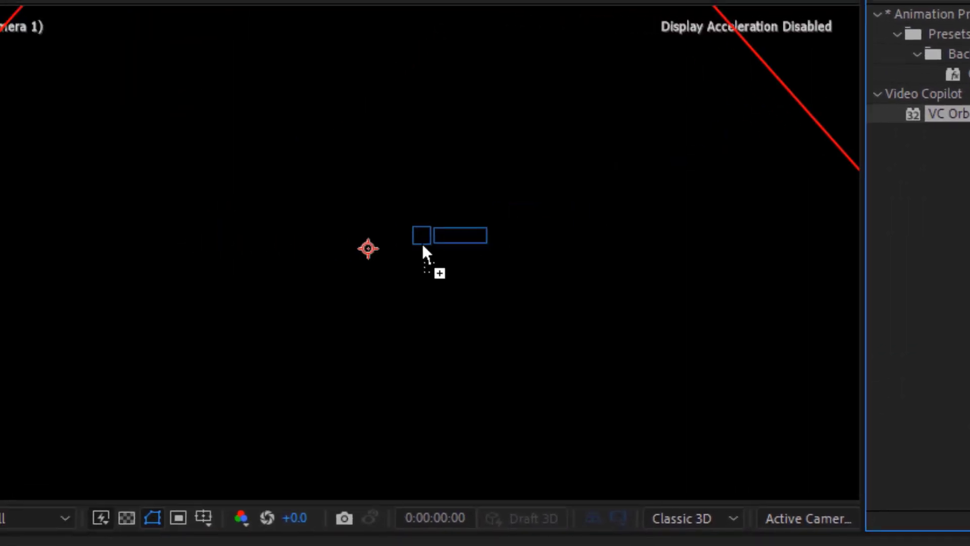
Apply VC Orb to the bg solid and drag Stars_1K.jpg into the timeline
left_click_drag(769, 110, 257, 248)
mouse_move(471, 522)
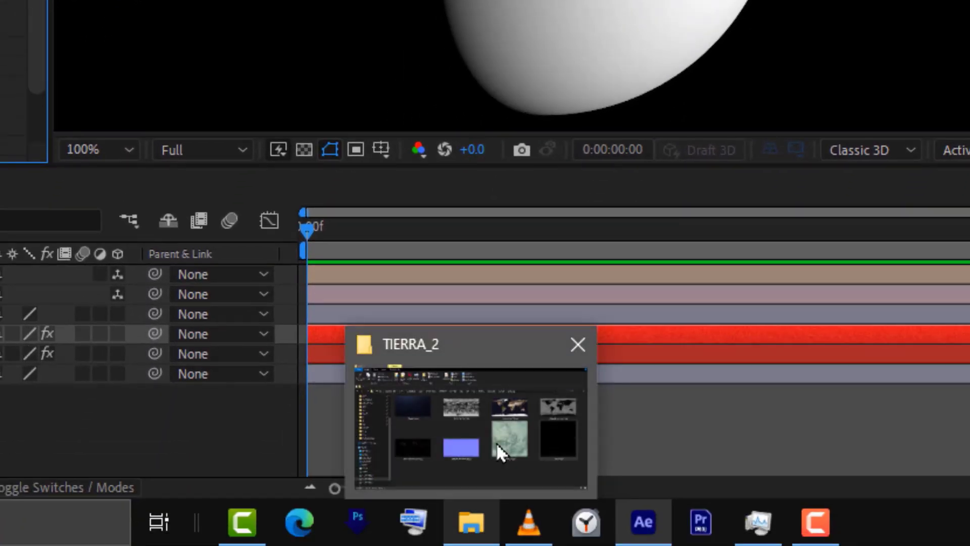
left_click(496, 443)
mouse_move(693, 181)
left_mouse_down()
mouse_move(266, 497)
mouse_move(285, 499)
left_mouse_up()
Hide the Stars_1K layer and set the bg orb's diffuse texture to Stars_1K.jpg
left_click(12, 384)
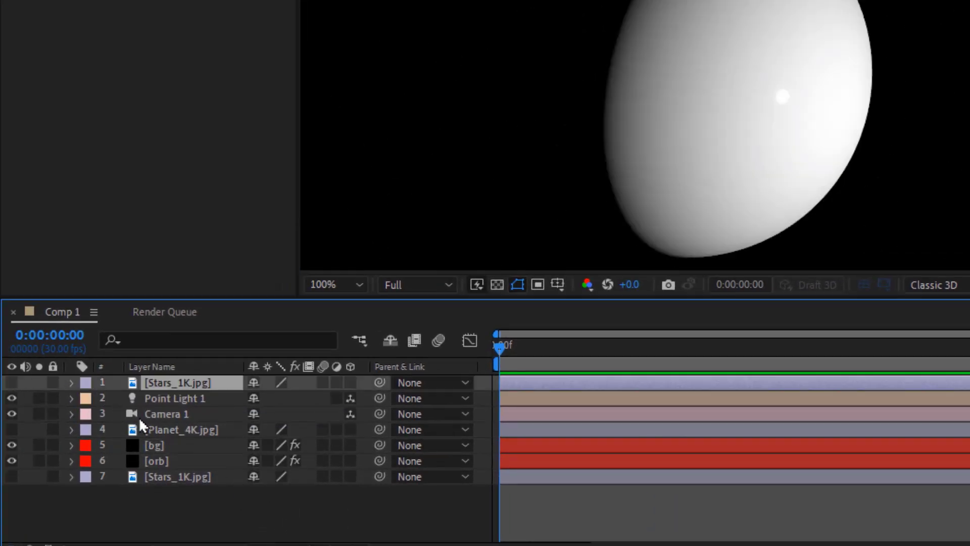
left_click(166, 447)
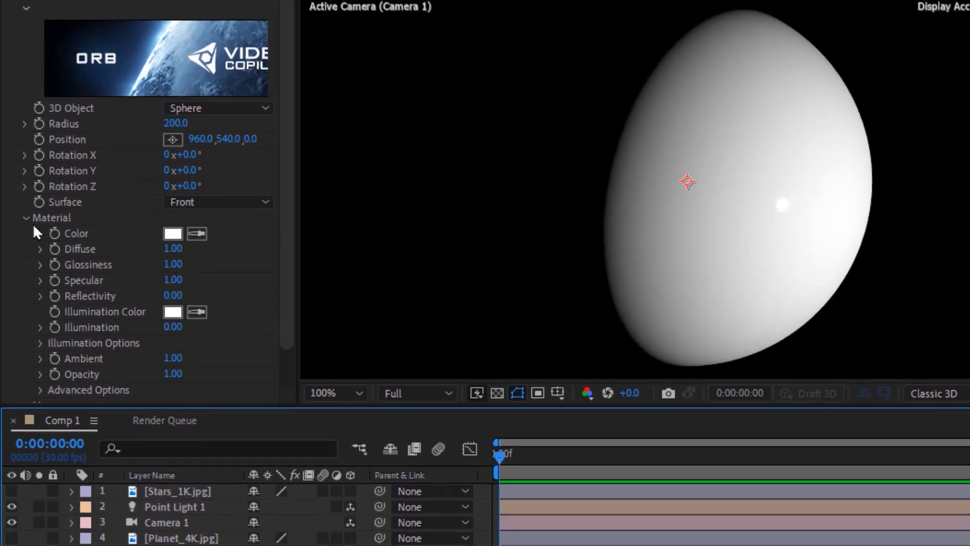
left_click(23, 218)
left_click(25, 235)
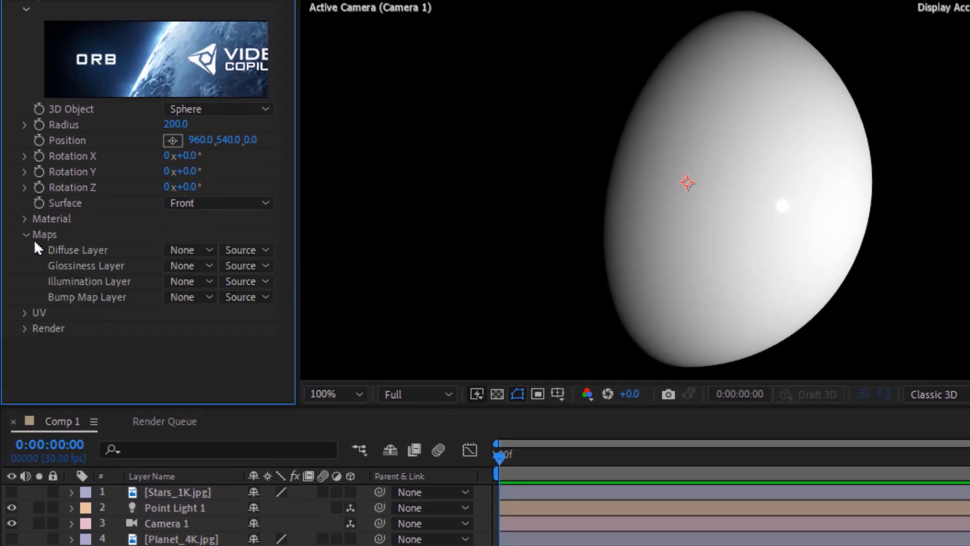
left_click(190, 250)
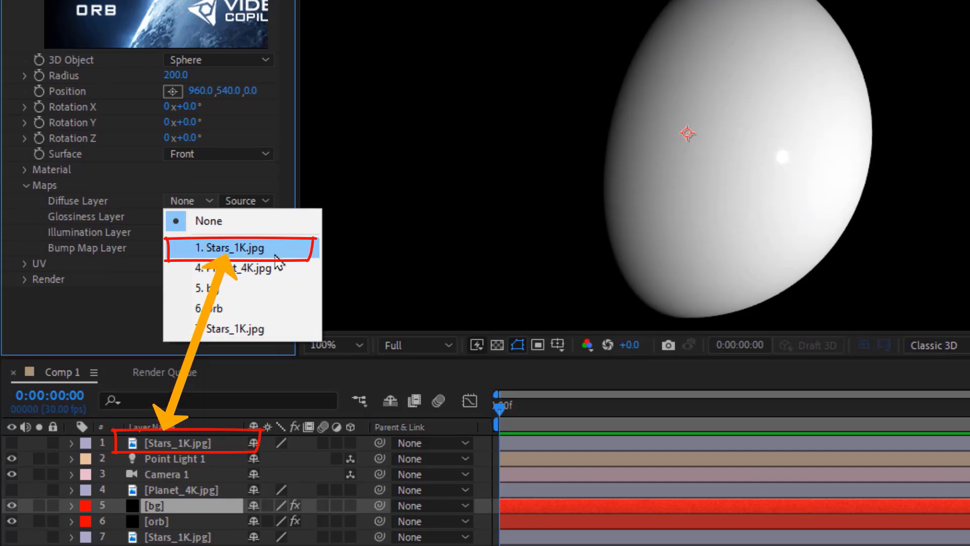
left_click(275, 253)
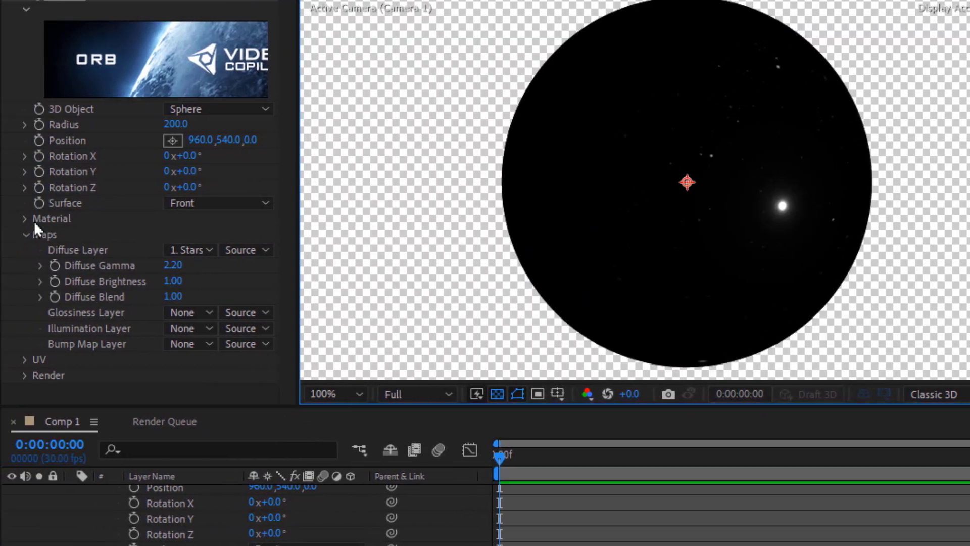
Turn on Unlit Only in the bg orb's advanced material options
left_click(28, 219)
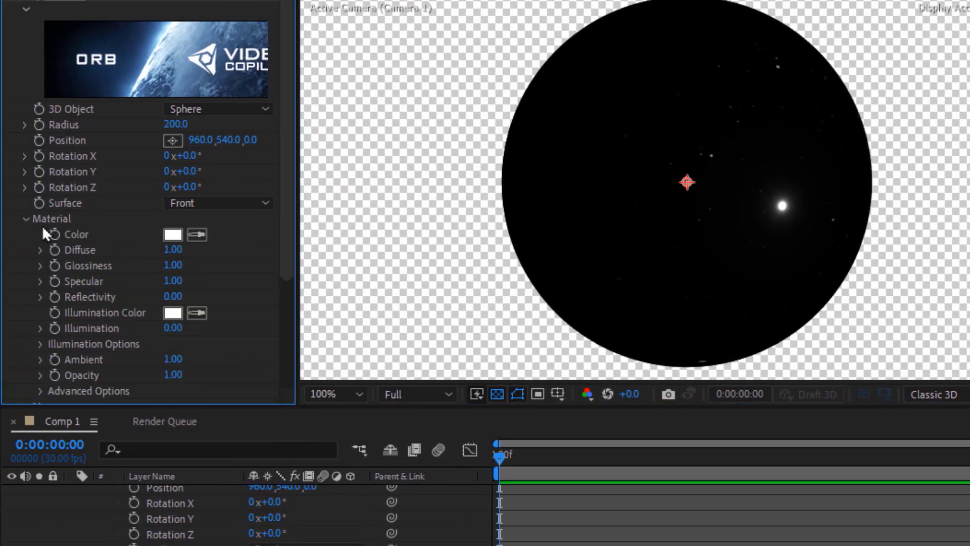
left_click_drag(287, 254, 288, 325)
left_click(41, 273)
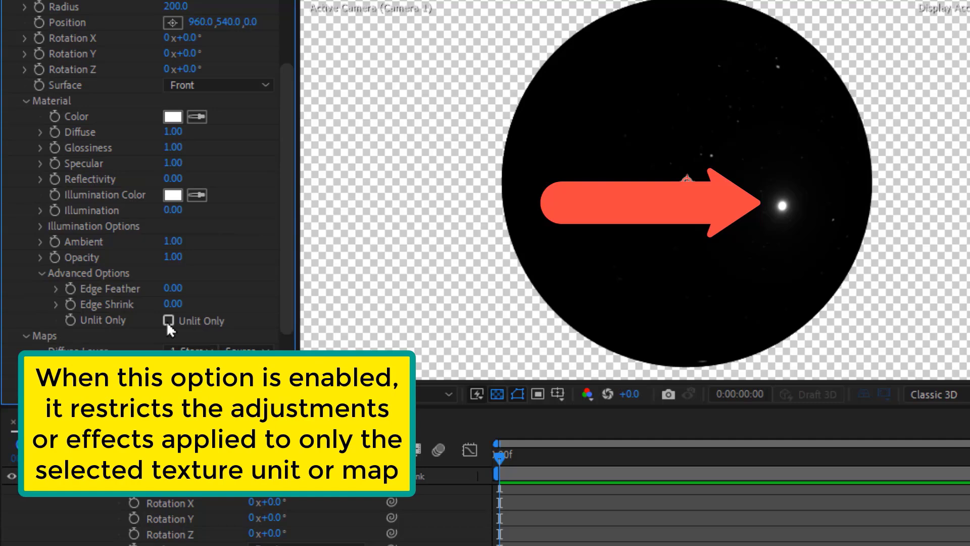
left_click(168, 320)
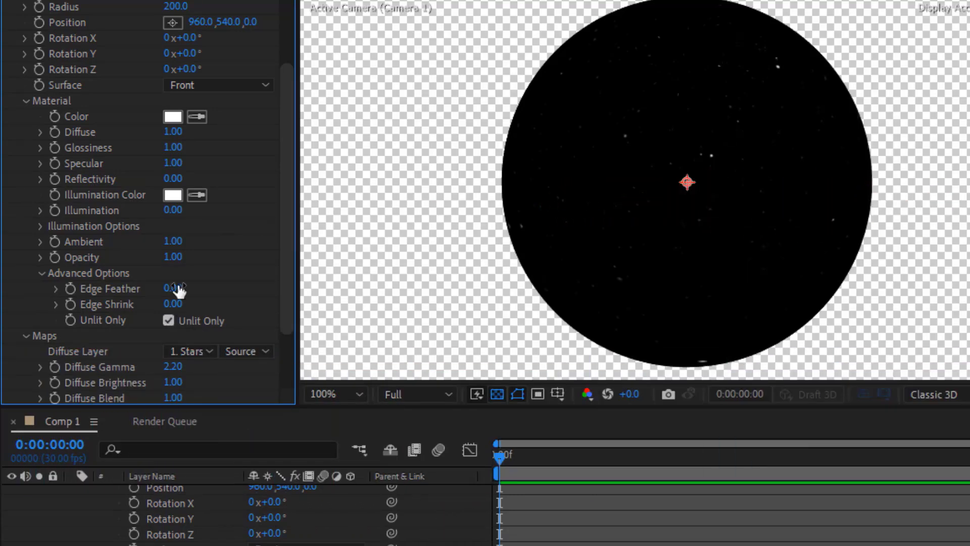